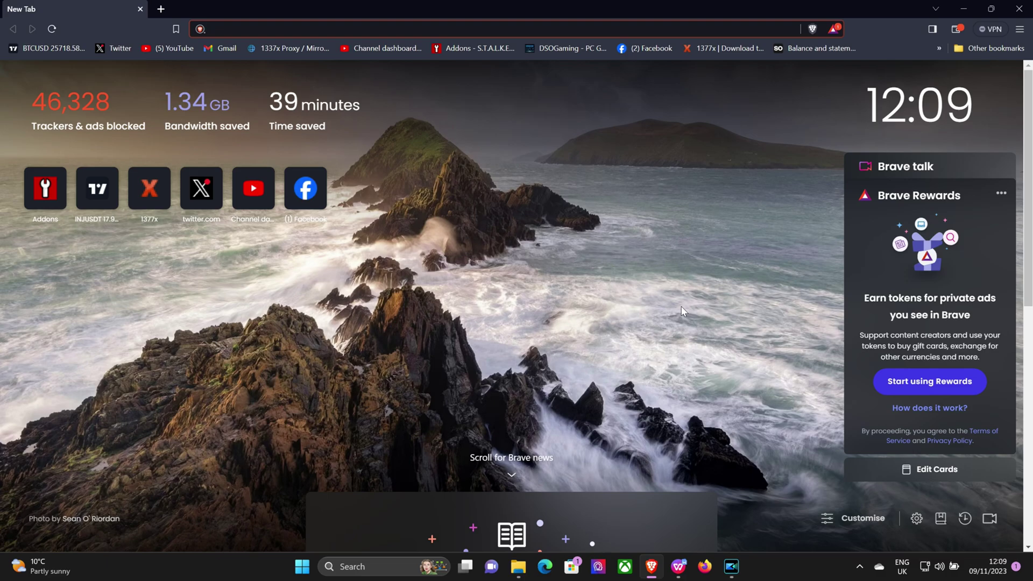
Go to reshade.me and find the ReShade 5.9.2 download options on the home page
{"action": "type", "text": "reshade"}
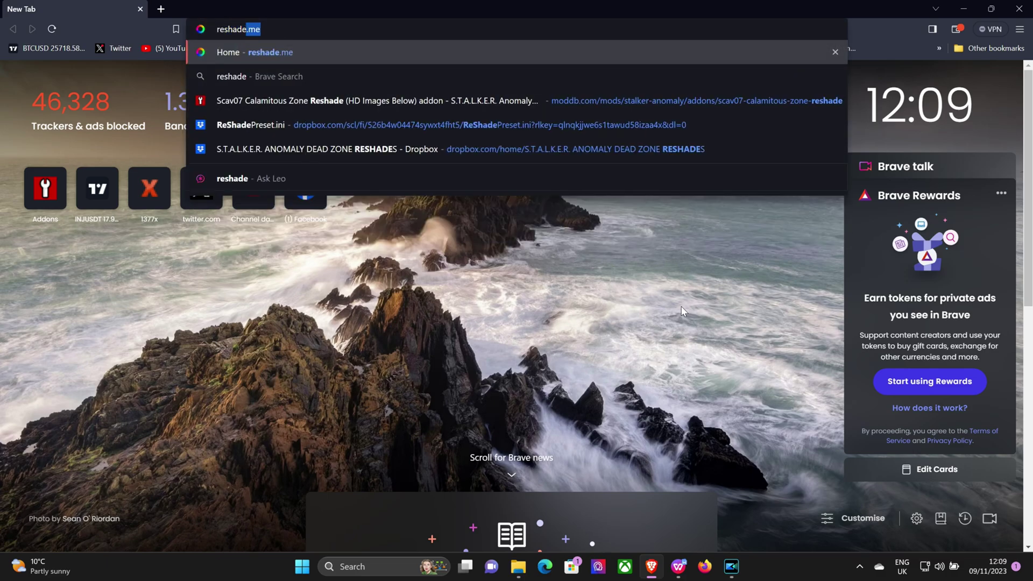
{"action": "type", "text": ".me"}
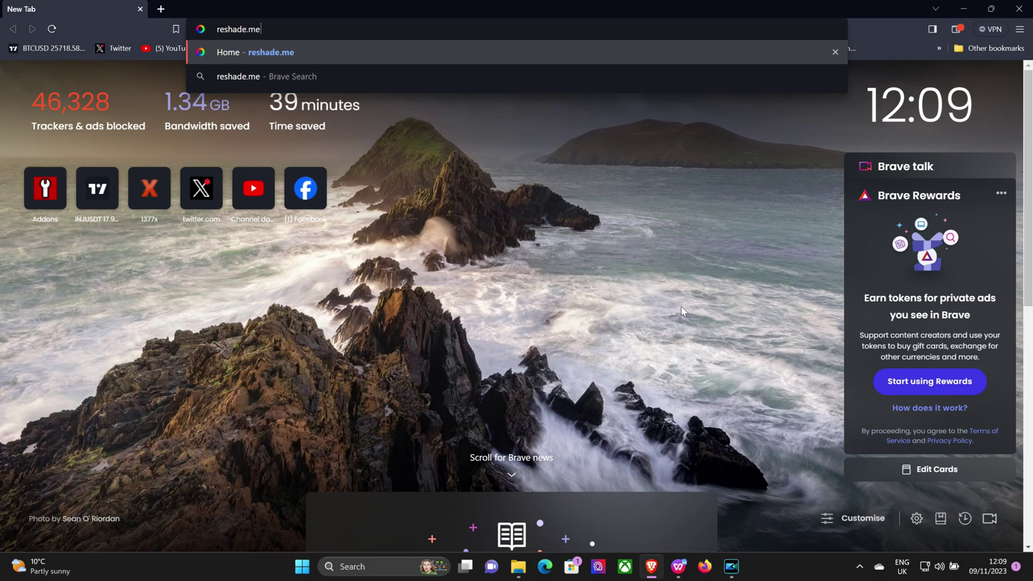
{"action": "key", "text": "Return"}
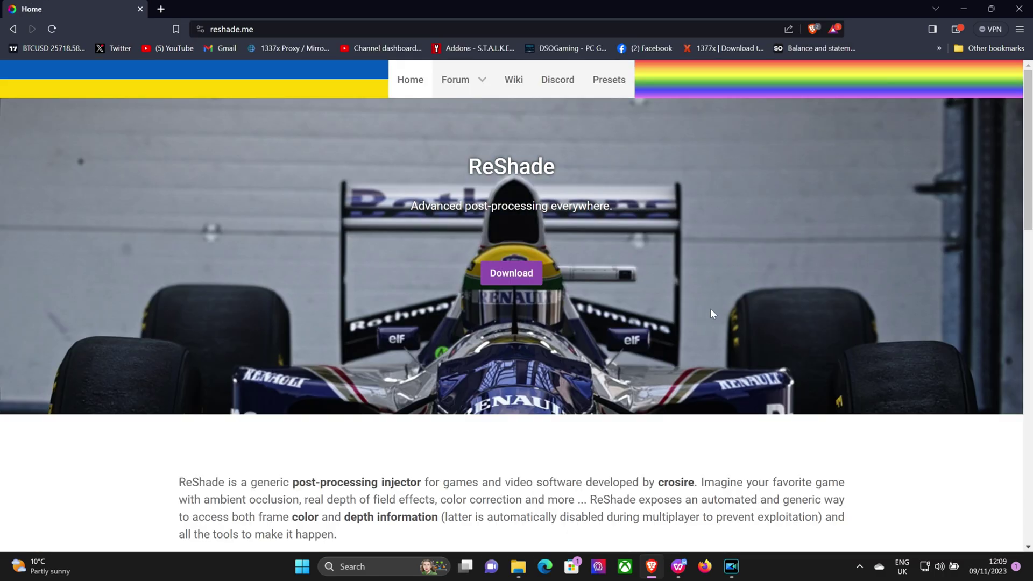
{"action": "scroll", "coordinate": [711, 312], "scroll_direction": "down", "scroll_amount": 8}
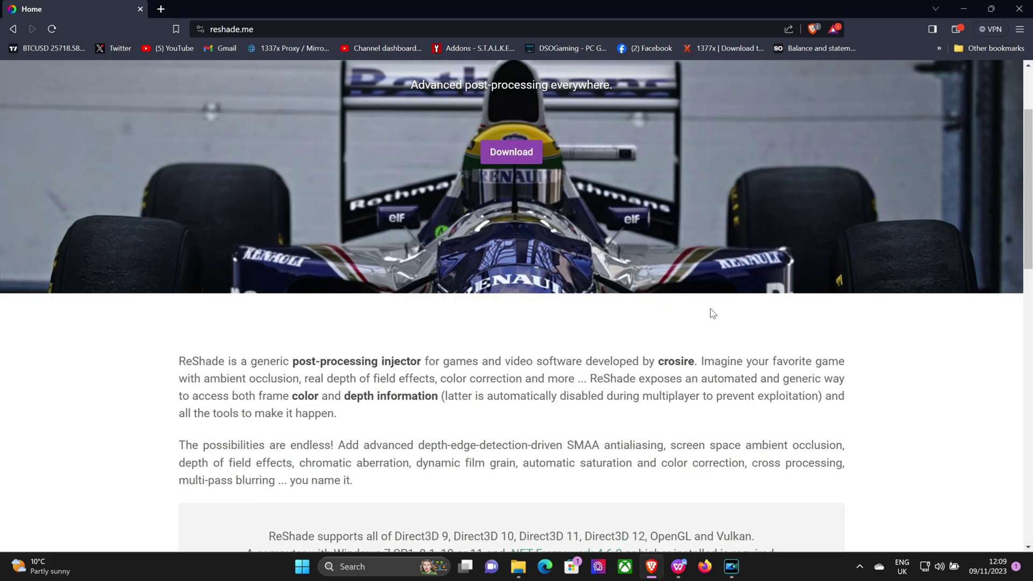
{"action": "scroll", "coordinate": [712, 312], "scroll_direction": "down", "scroll_amount": 10}
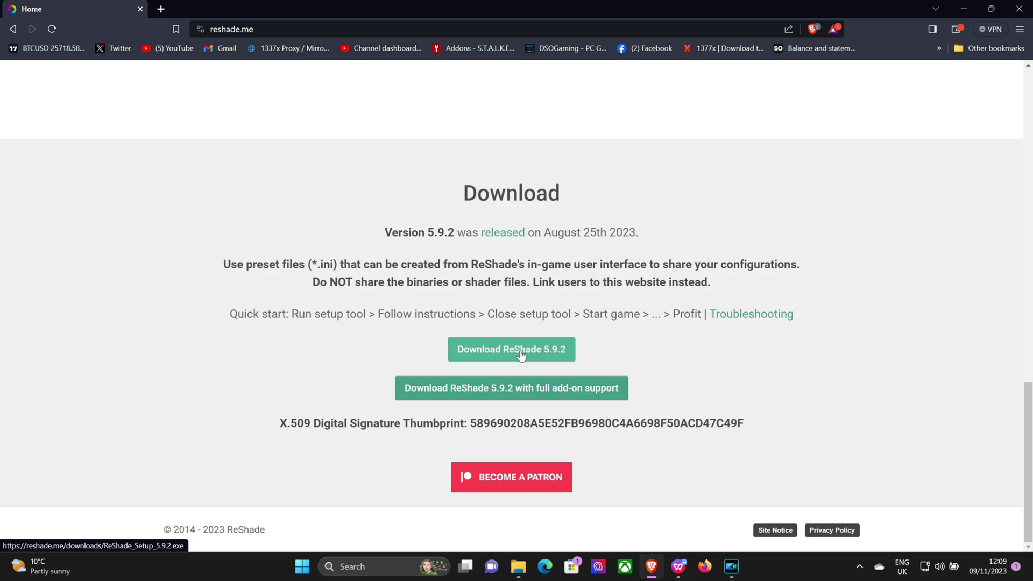
Switch from the browser to File Explorer and open the bin folder inside STALKER INSTALL TUTORIAL GAME
{"action": "left_click", "coordinate": [963, 9]}
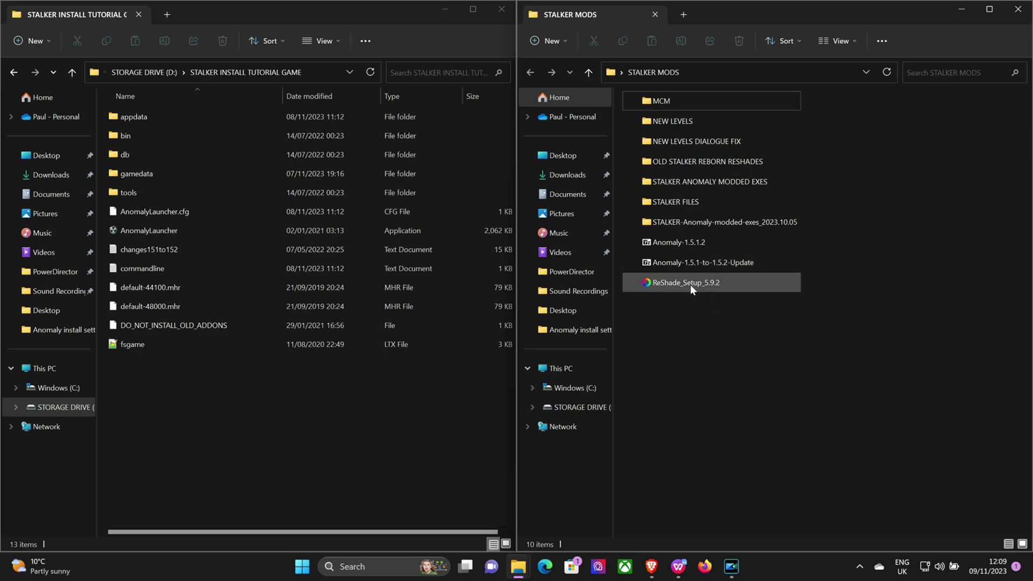
{"action": "mouse_move", "coordinate": [693, 288]}
{"action": "left_click", "coordinate": [250, 387]}
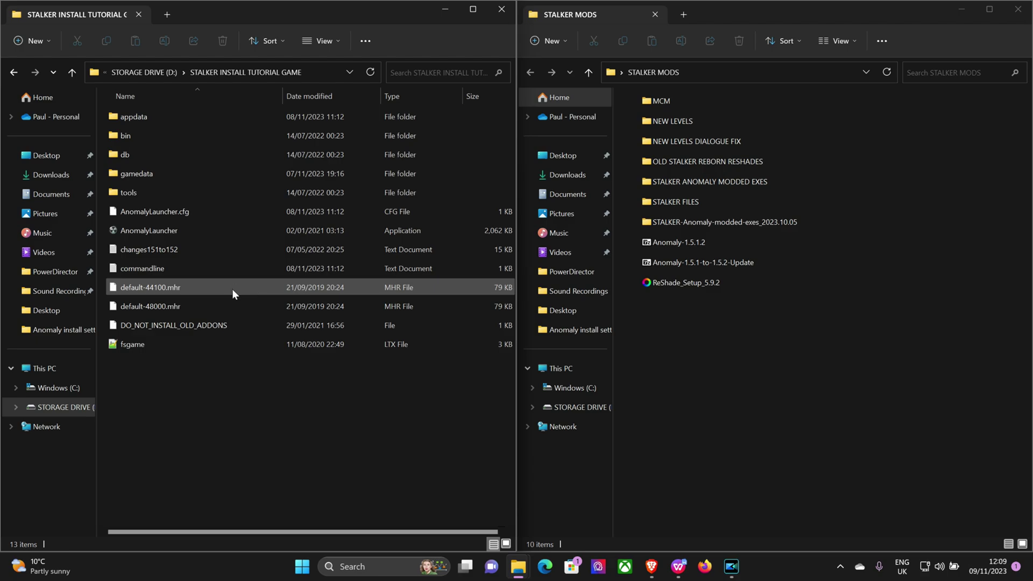
{"action": "double_click", "coordinate": [175, 135]}
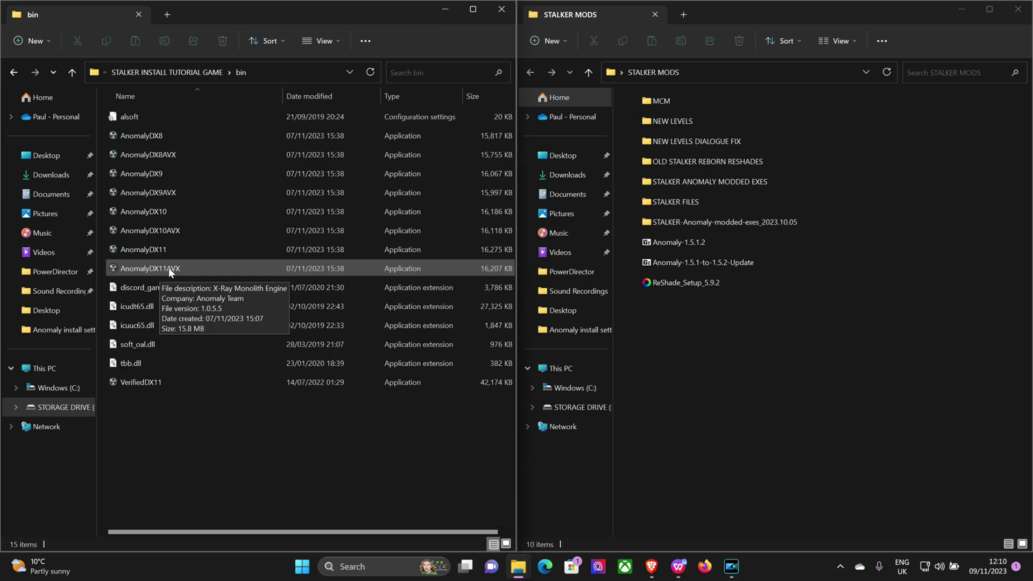
Launch ReShade_Setup_5.9.2 from the STALKER MODS folder and open its file browser for choosing a game executable
{"action": "left_click", "coordinate": [711, 359]}
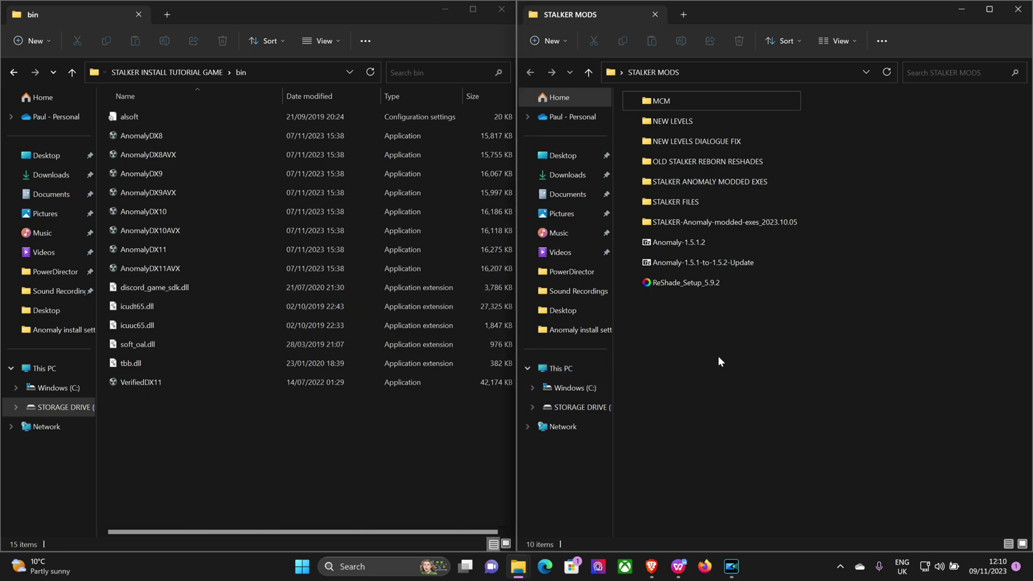
{"action": "double_click", "coordinate": [682, 283]}
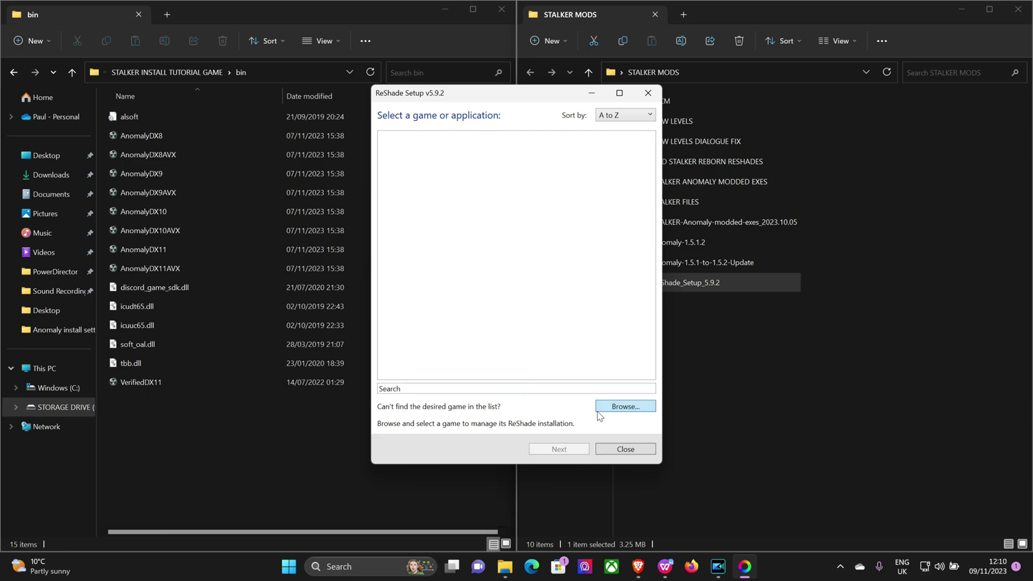
{"action": "left_click", "coordinate": [618, 407]}
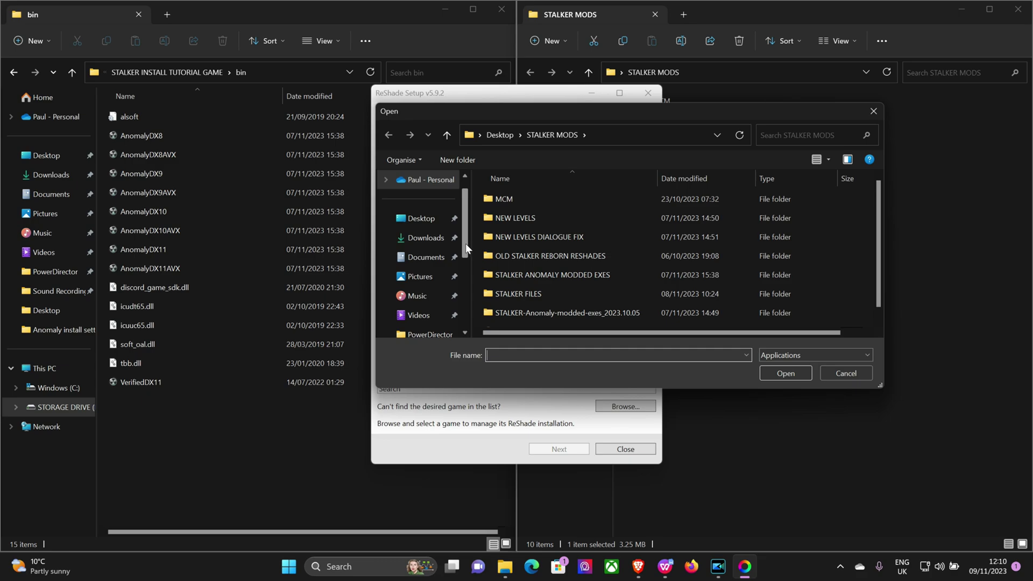
Choose AnomalyDX11AVX from the bin folder of STALKER INSTALL TUTORIAL GAME on STORAGE DRIVE (D:) as the target application
{"action": "left_click_drag", "start_coordinate": [466, 244], "coordinate": [468, 305]}
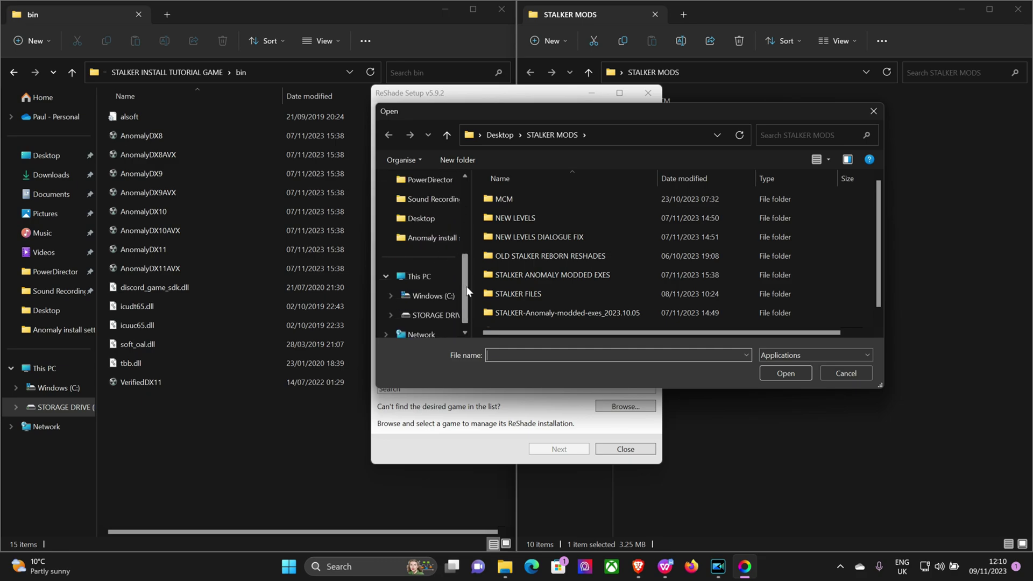
{"action": "left_click", "coordinate": [441, 316]}
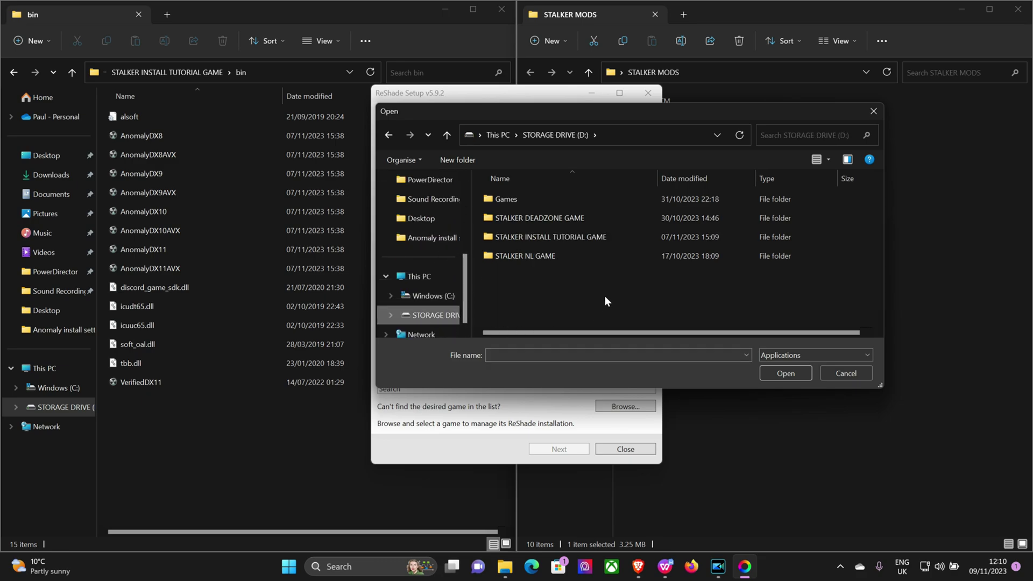
{"action": "double_click", "coordinate": [578, 237]}
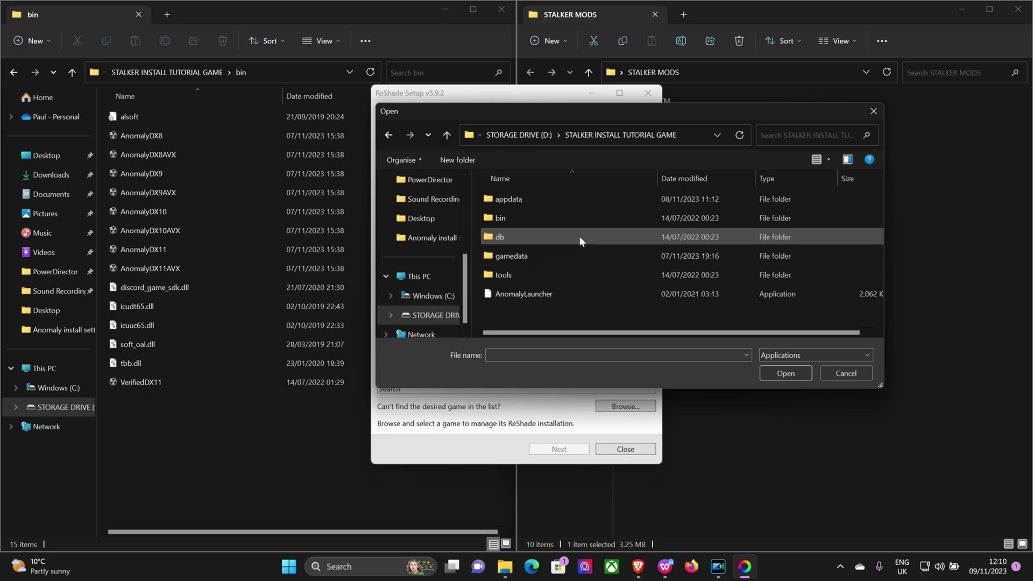
{"action": "double_click", "coordinate": [528, 218]}
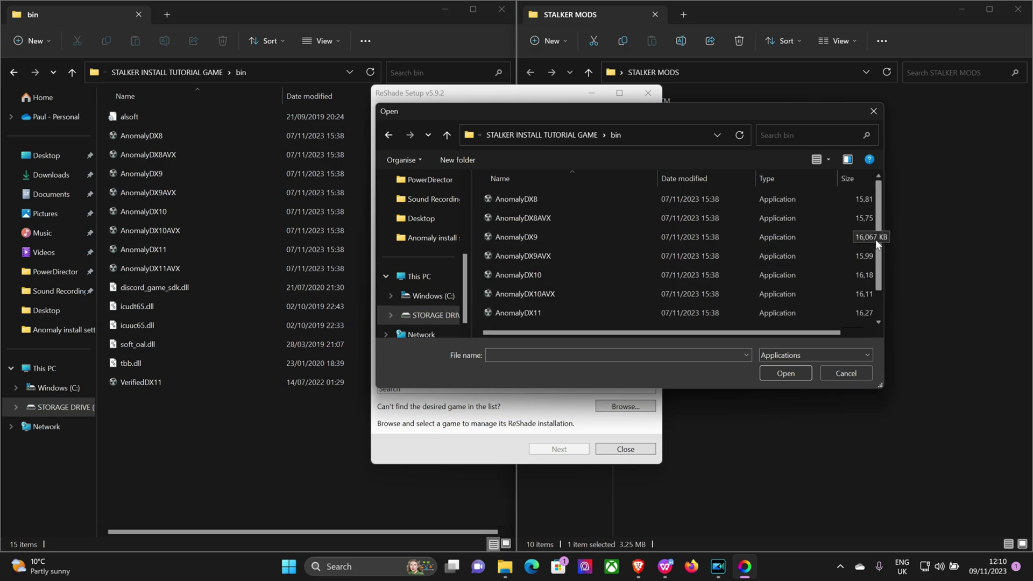
{"action": "scroll", "coordinate": [877, 258], "scroll_direction": "down", "scroll_amount": 1}
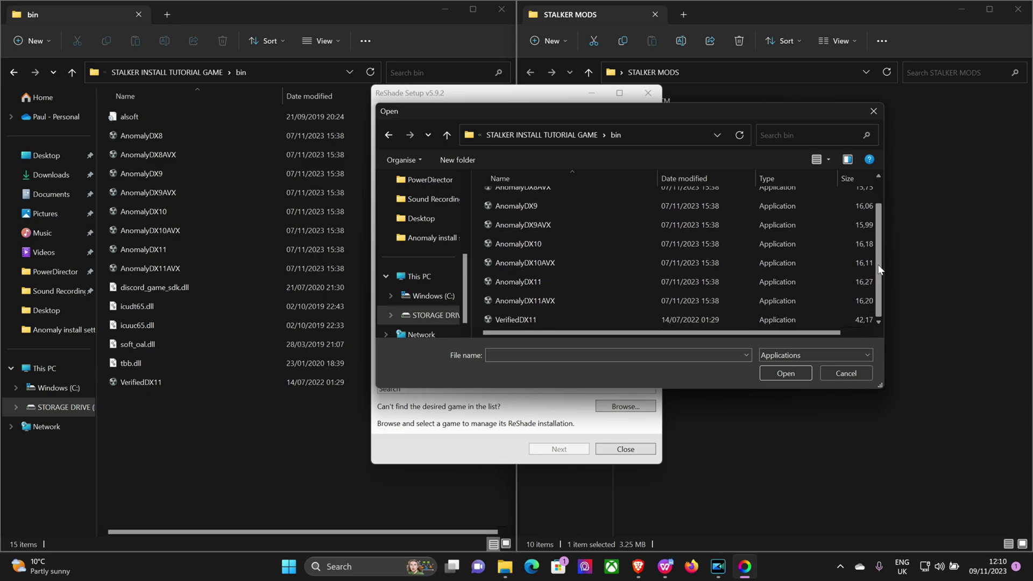
{"action": "left_click", "coordinate": [557, 301]}
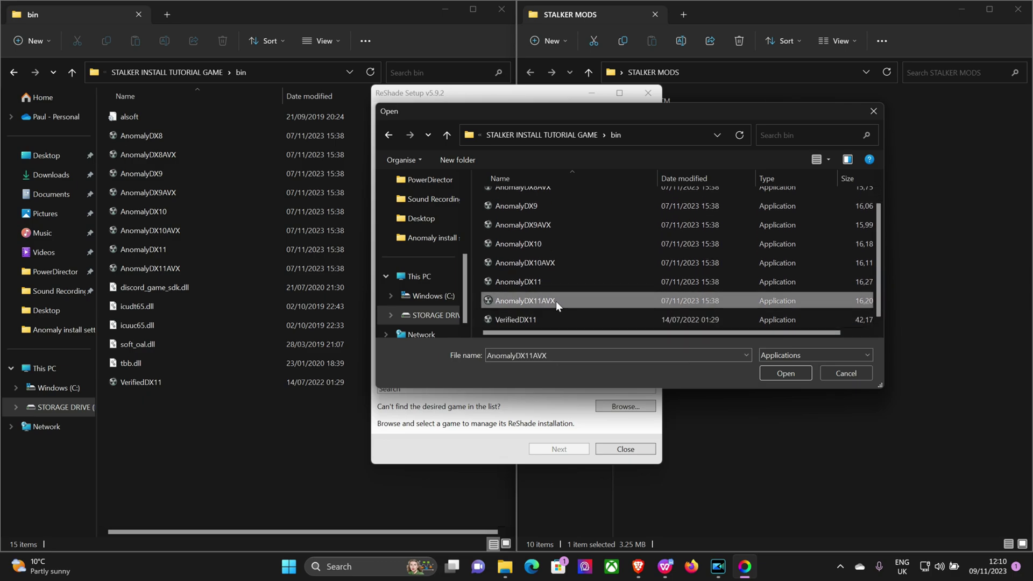
{"action": "left_click", "coordinate": [775, 371]}
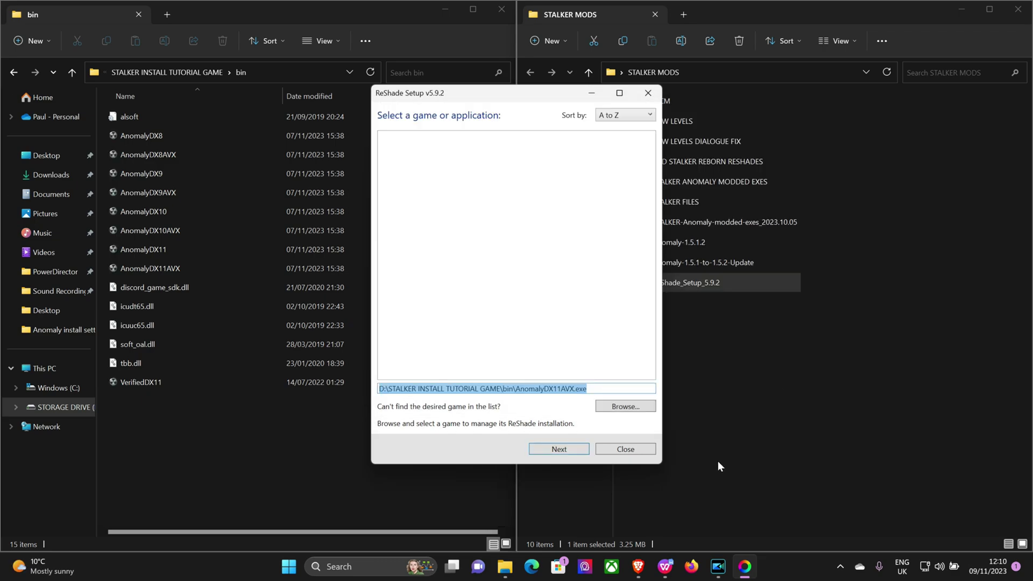
Continue the setup with DirectX 10/11/12 as the rendering API and no preset file
{"action": "left_click", "coordinate": [560, 449]}
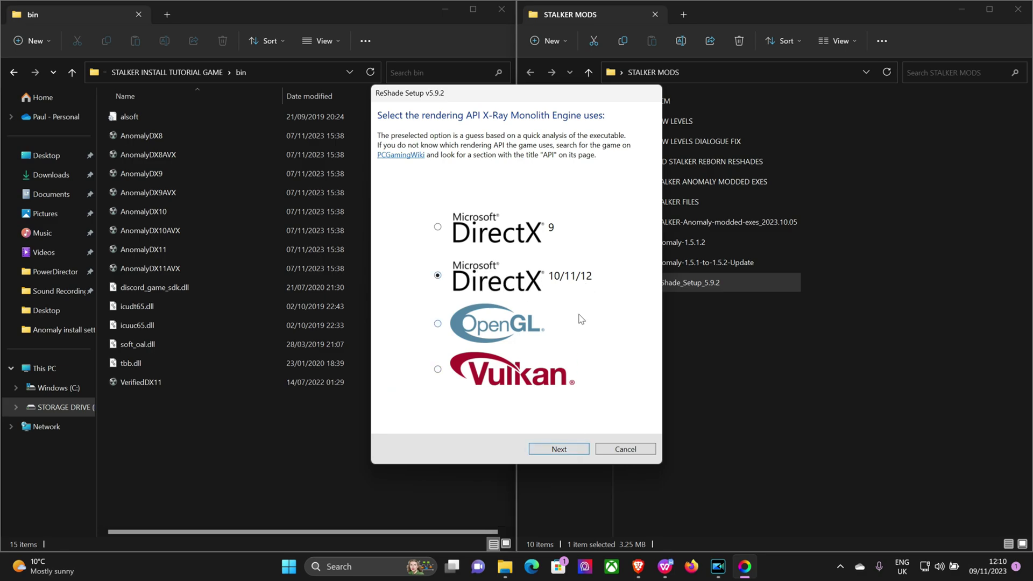
{"action": "left_click", "coordinate": [562, 451]}
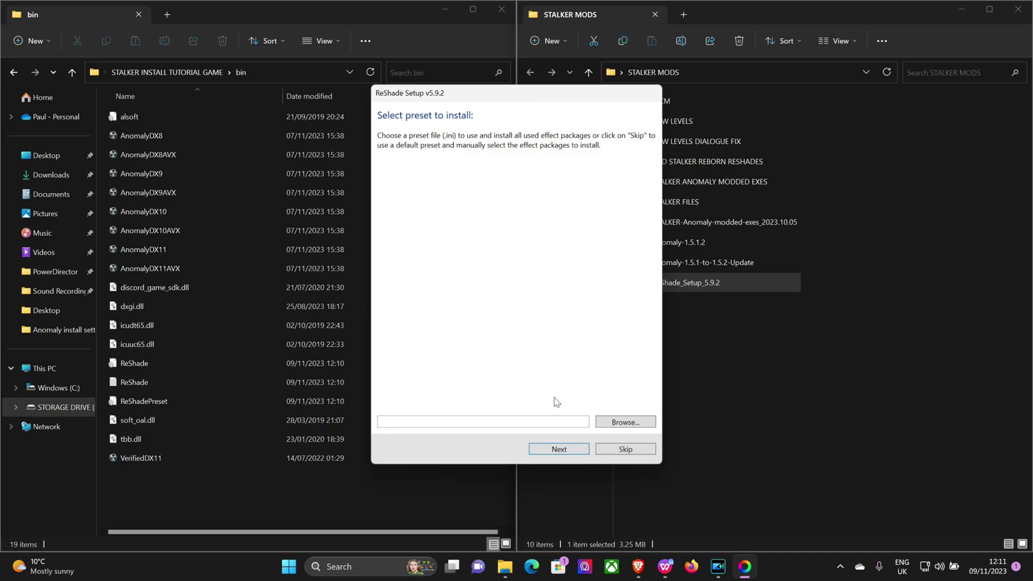
{"action": "left_click", "coordinate": [559, 450]}
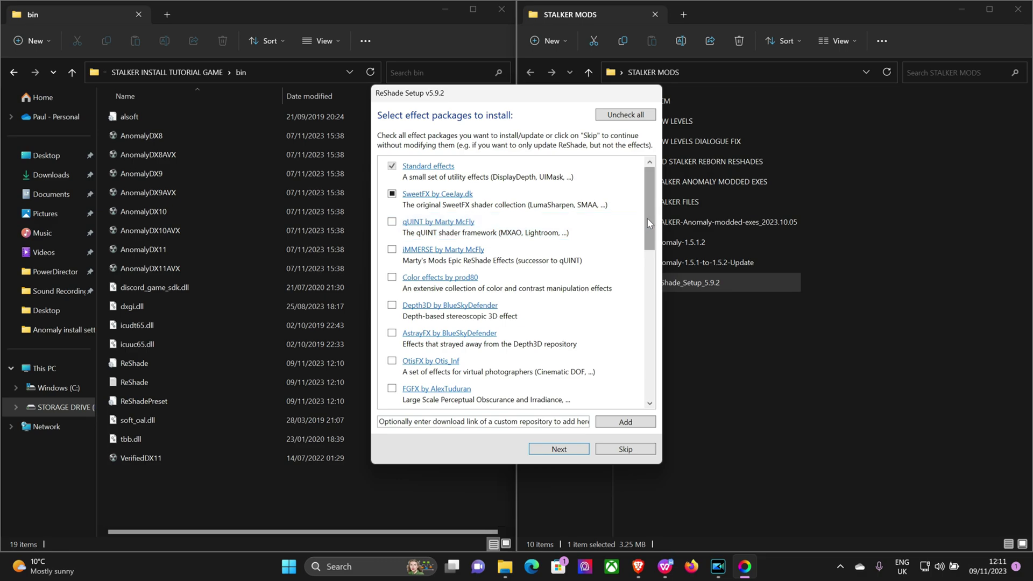
Select the qUINT, iMMERSE, Color effects, Depth3D, AstrayFX, OtisFX and FGFX effect packages for installation
{"action": "left_click", "coordinate": [392, 221]}
{"action": "left_click", "coordinate": [392, 250]}
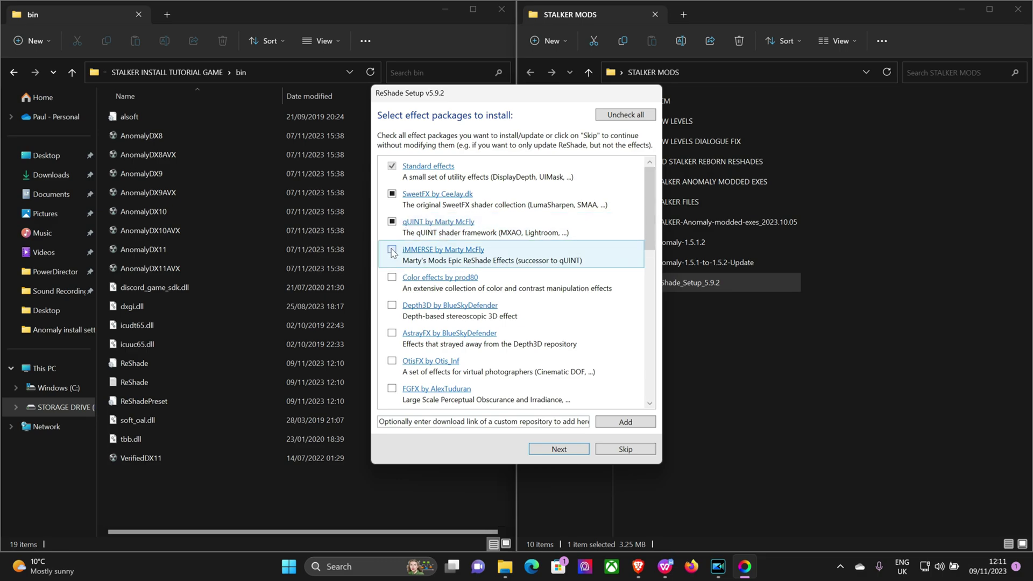
{"action": "left_click", "coordinate": [392, 277]}
{"action": "left_click", "coordinate": [392, 306]}
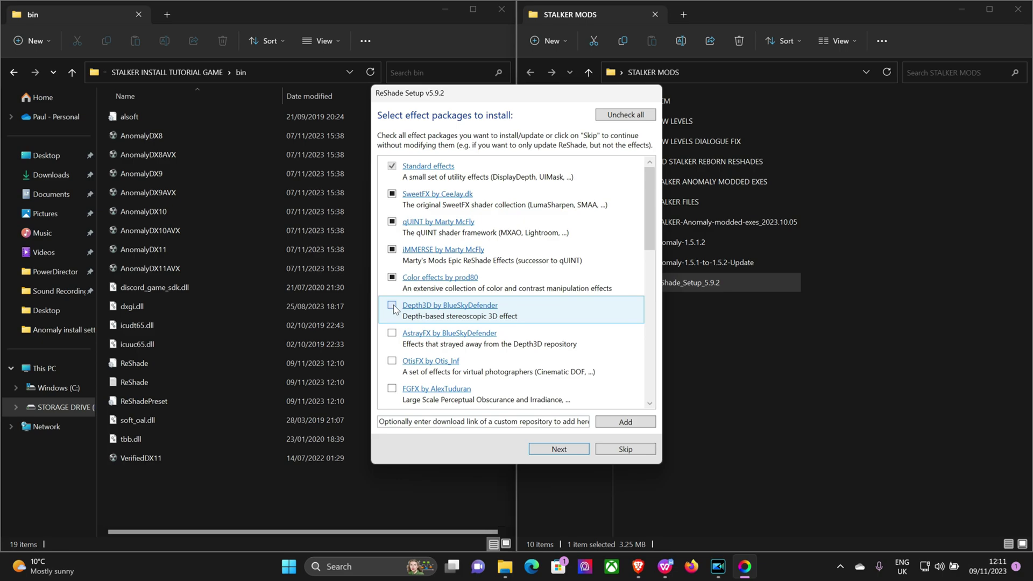
{"action": "left_click", "coordinate": [392, 333]}
{"action": "left_click", "coordinate": [392, 361]}
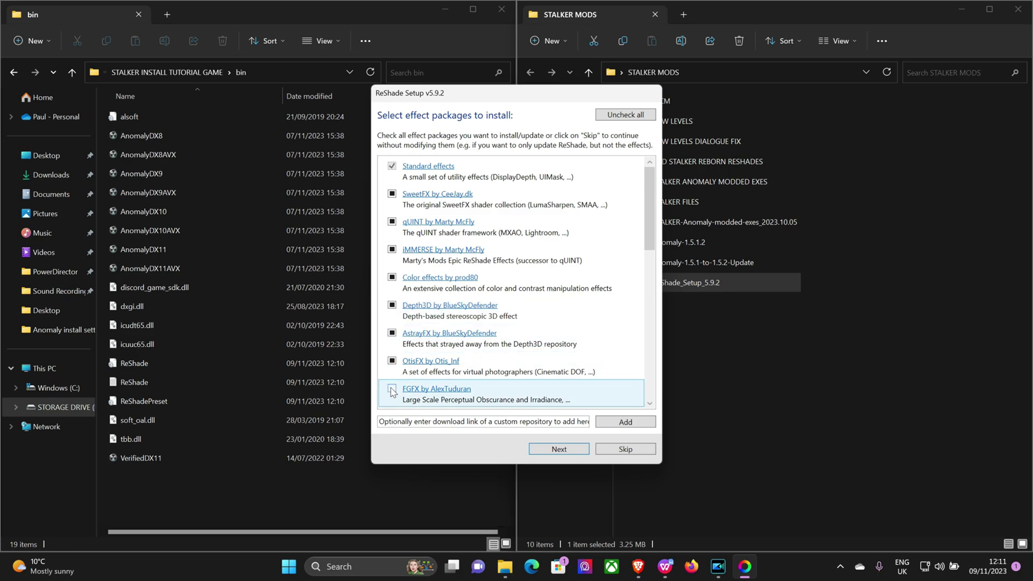
Select the EyeAdaption shaders, reshade-shaders, fubax-shaders, Insane-Shaders, FXShaders, RSRetroArch, CorgiFX and Warp-FX packages
{"action": "scroll", "coordinate": [653, 301], "scroll_direction": "down", "scroll_amount": 3}
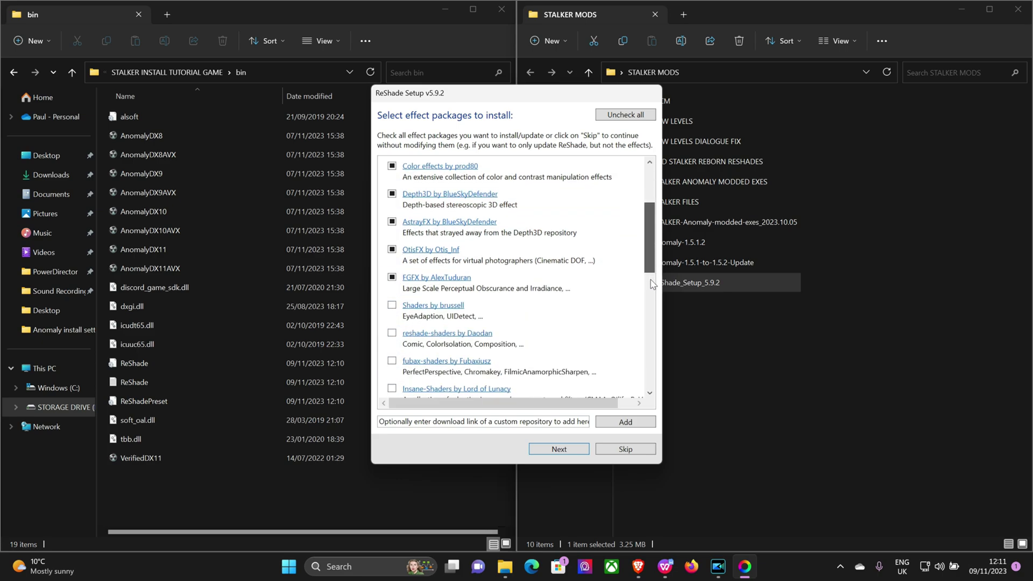
{"action": "left_click", "coordinate": [392, 249]}
{"action": "left_click", "coordinate": [392, 277]}
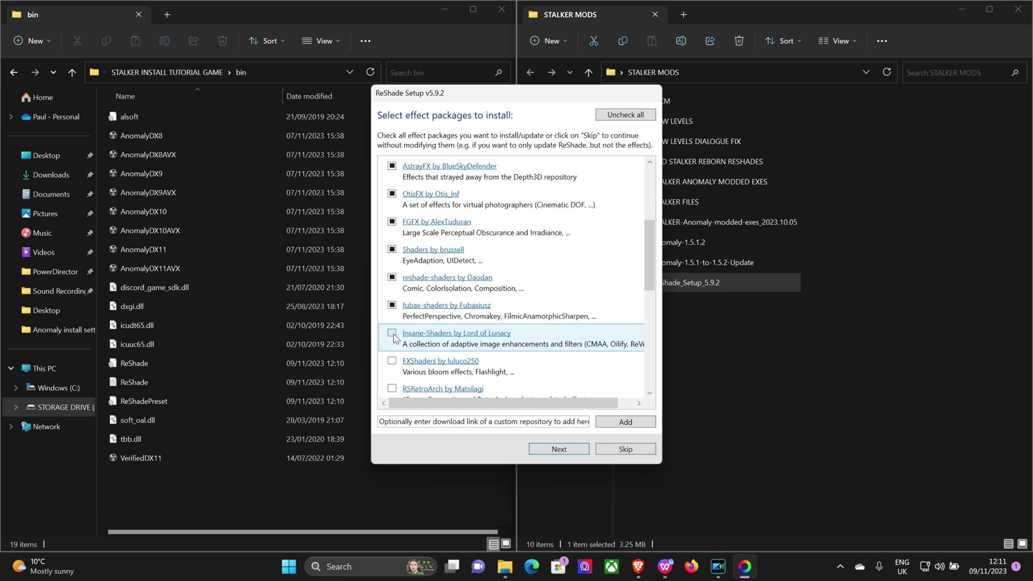
{"action": "left_click", "coordinate": [392, 361]}
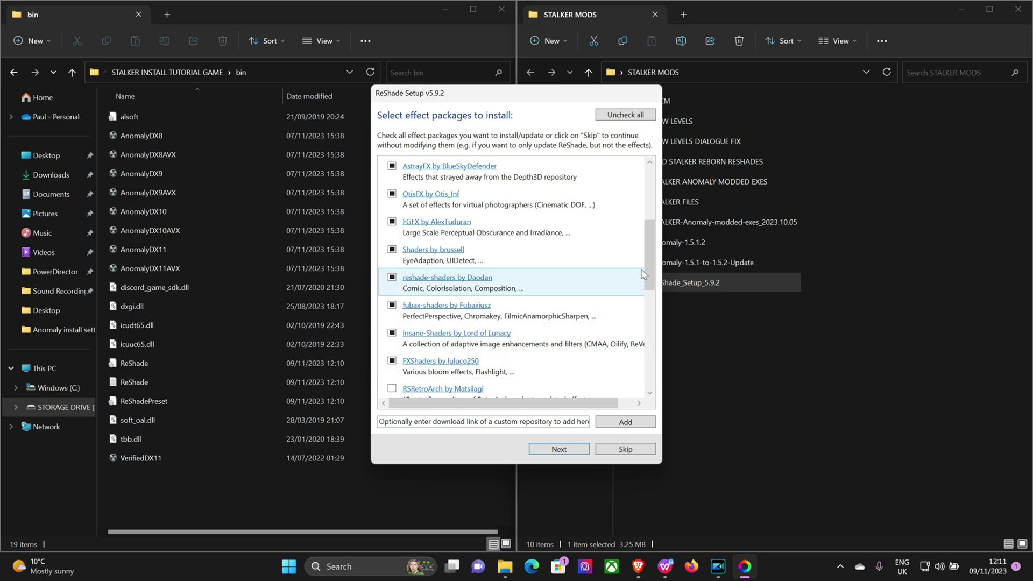
{"action": "scroll", "coordinate": [647, 266], "scroll_direction": "down", "scroll_amount": 1}
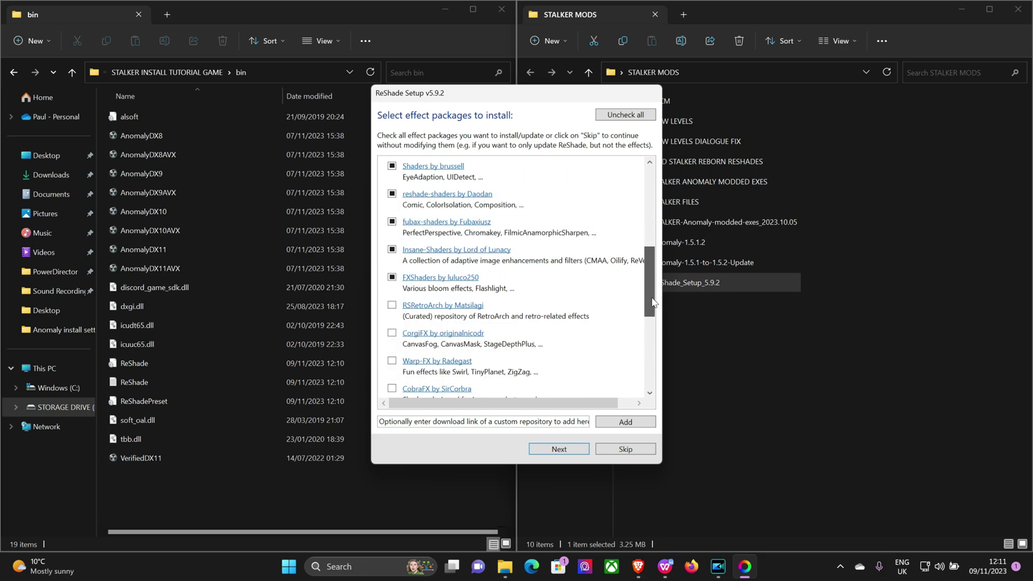
{"action": "left_click", "coordinate": [392, 305]}
{"action": "left_click", "coordinate": [392, 333]}
{"action": "left_click", "coordinate": [392, 361]}
Select the remaining packages: CobraFX, VRToolkit, CRT-Royale-ReShade, dh-reshade-shaders, CShade, vort_Shaders, SHADERDECK and Legacy effects
{"action": "left_click_drag", "start_coordinate": [650, 307], "coordinate": [655, 341]}
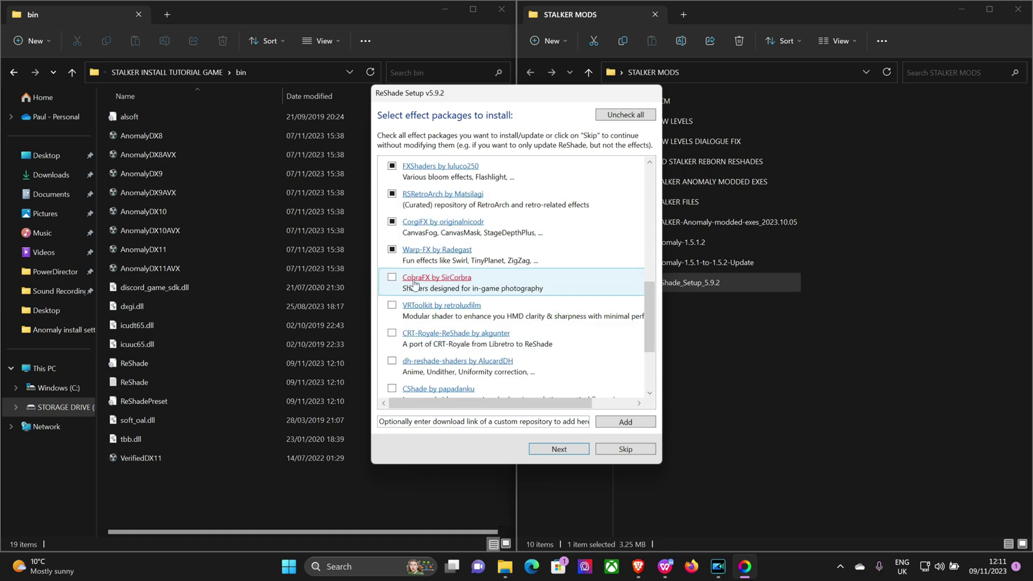
{"action": "left_click", "coordinate": [392, 277]}
{"action": "left_click", "coordinate": [392, 305]}
{"action": "left_click", "coordinate": [392, 333]}
{"action": "left_click", "coordinate": [392, 361]}
{"action": "scroll", "coordinate": [393, 388], "scroll_direction": "down", "scroll_amount": 1}
{"action": "left_click", "coordinate": [392, 361]}
{"action": "left_click_drag", "start_coordinate": [647, 333], "coordinate": [647, 366]}
{"action": "left_click", "coordinate": [392, 305]}
{"action": "left_click", "coordinate": [392, 333]}
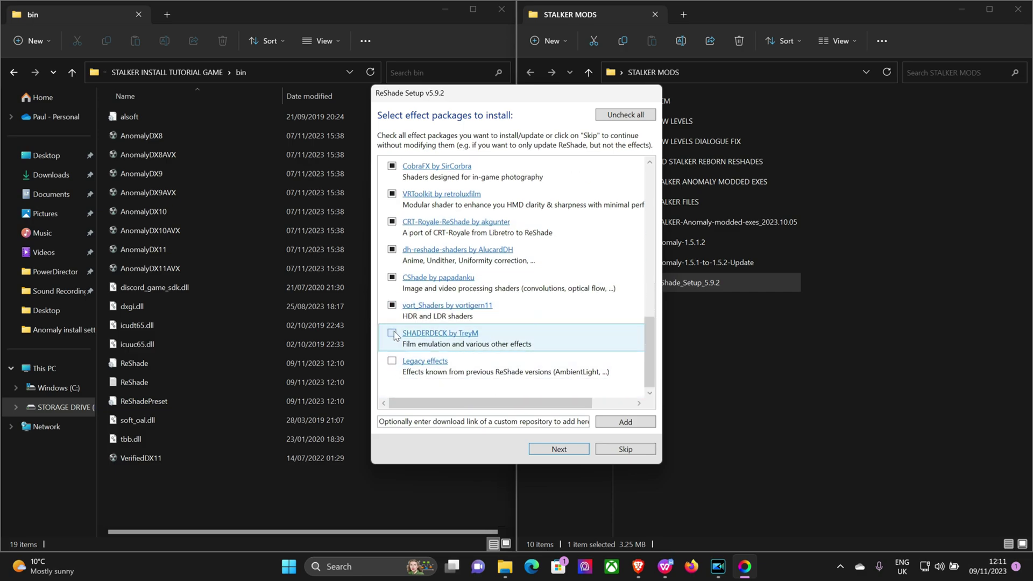
{"action": "left_click", "coordinate": [392, 361]}
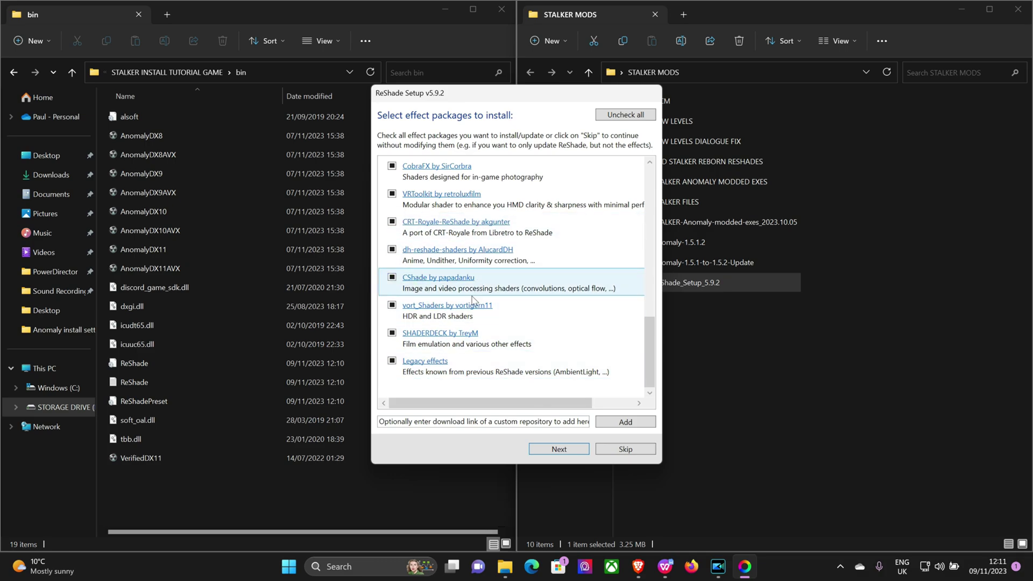
Confirm the package selection and install all listed effect files for the packages from SweetFX through OtisFX
{"action": "left_click", "coordinate": [554, 450]}
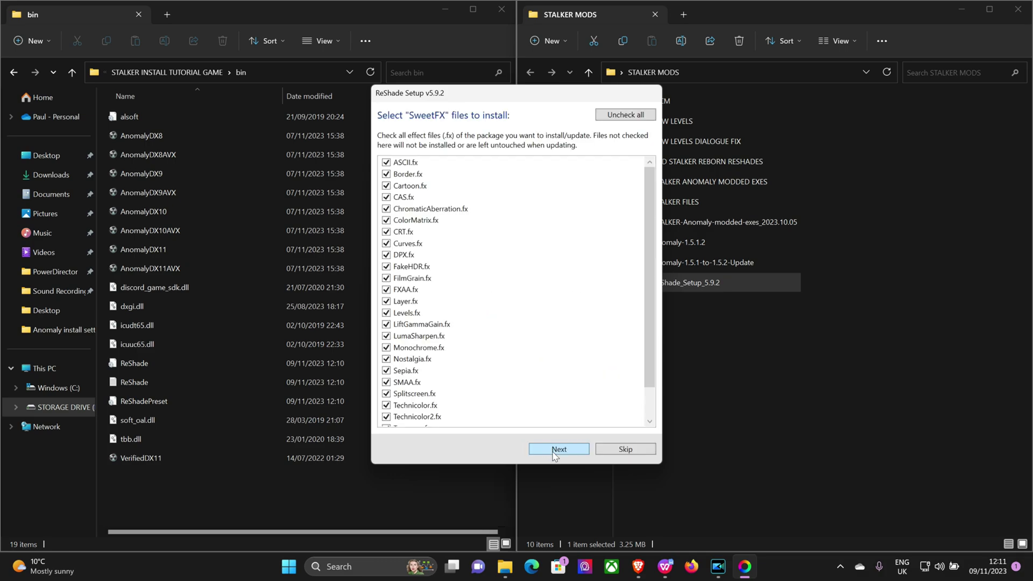
{"action": "left_click", "coordinate": [557, 455]}
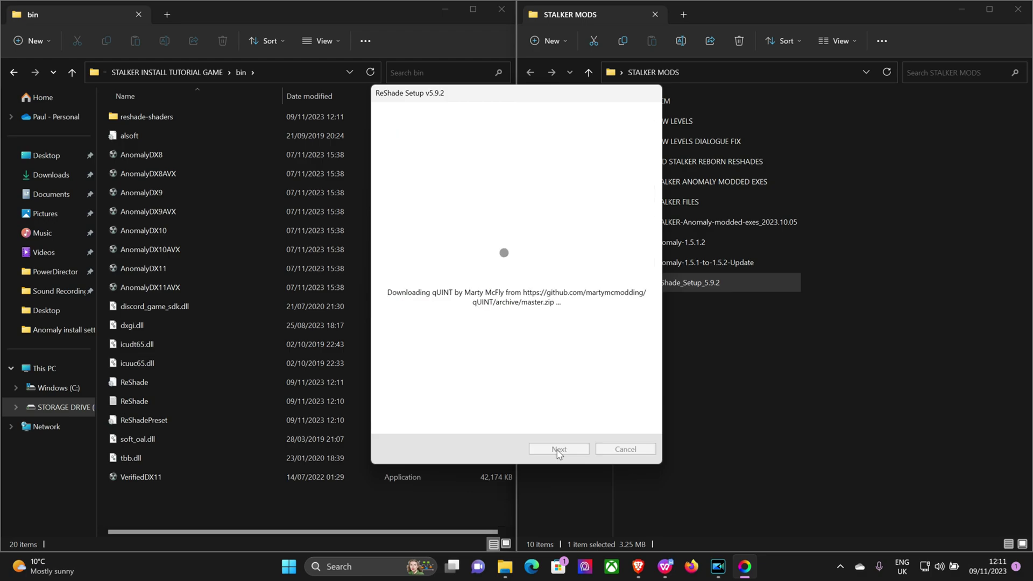
{"action": "left_click", "coordinate": [558, 450]}
{"action": "left_click", "coordinate": [559, 449]}
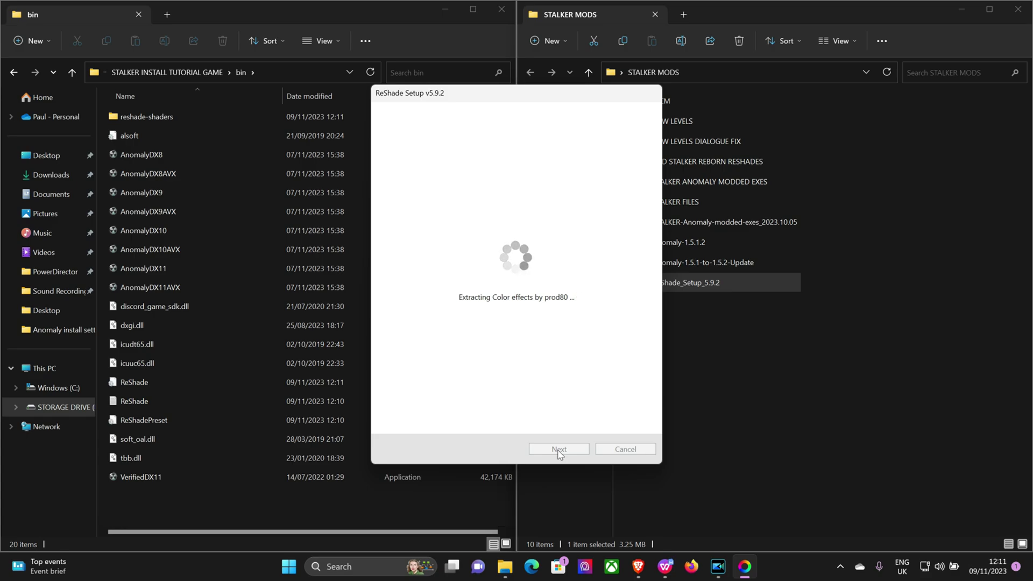
{"action": "left_click", "coordinate": [558, 451]}
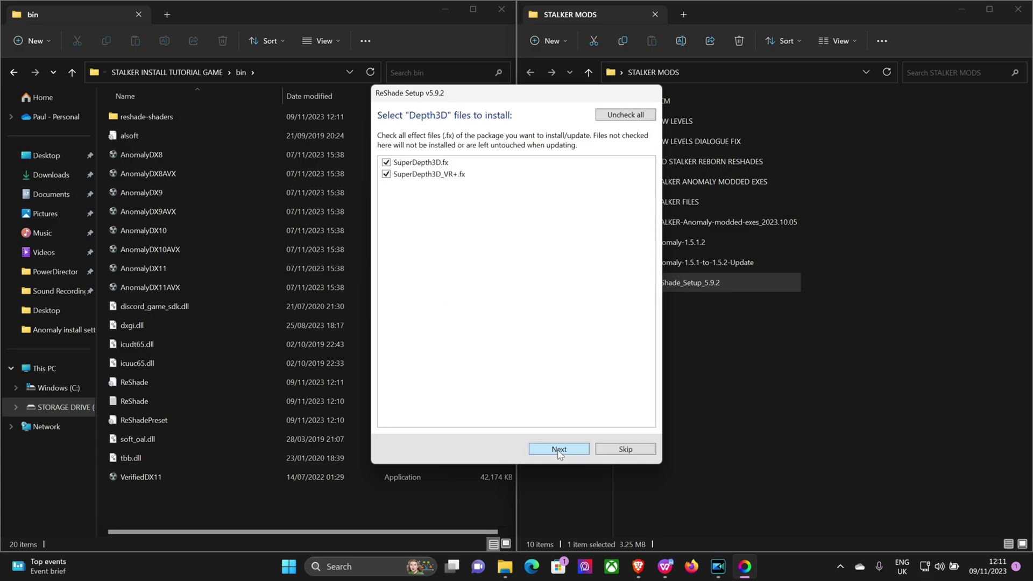
{"action": "left_click", "coordinate": [558, 449]}
{"action": "left_click", "coordinate": [559, 449]}
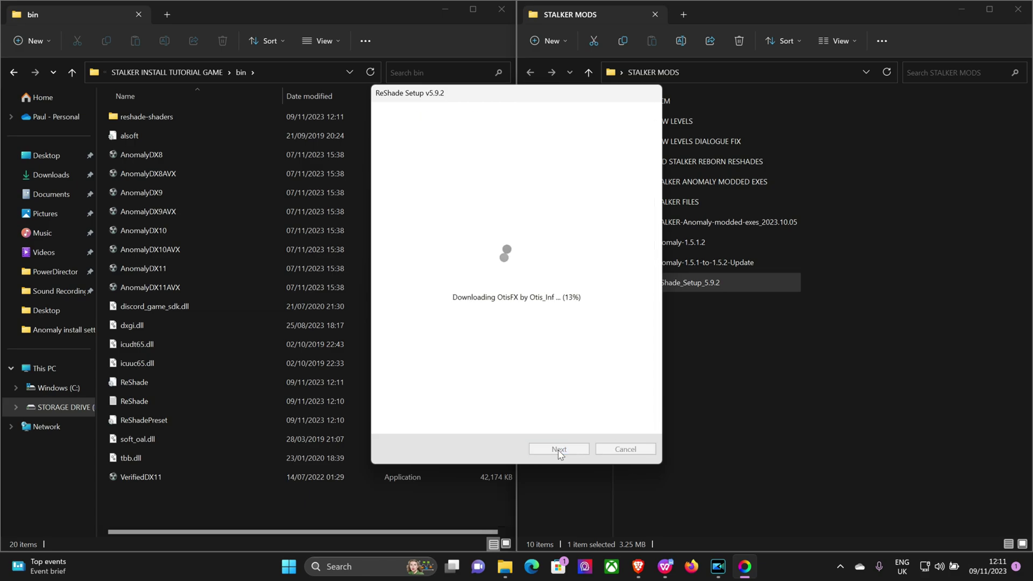
{"action": "left_click", "coordinate": [559, 449]}
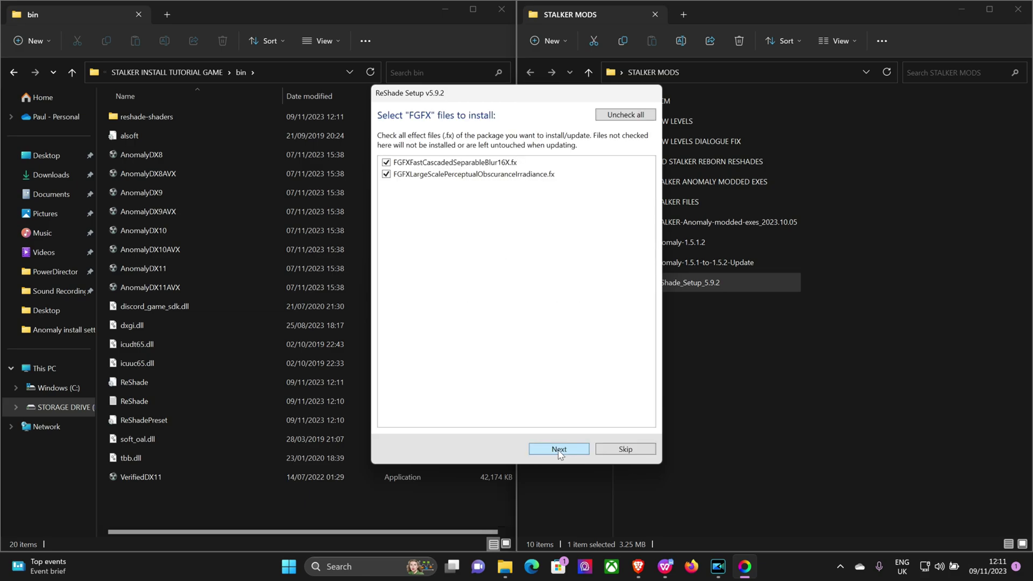
Install all listed effect files for the packages from FGFX through CorgiFX
{"action": "left_click", "coordinate": [559, 450]}
{"action": "left_click", "coordinate": [559, 450]}
{"action": "left_click", "coordinate": [559, 449]}
{"action": "left_click", "coordinate": [559, 450]}
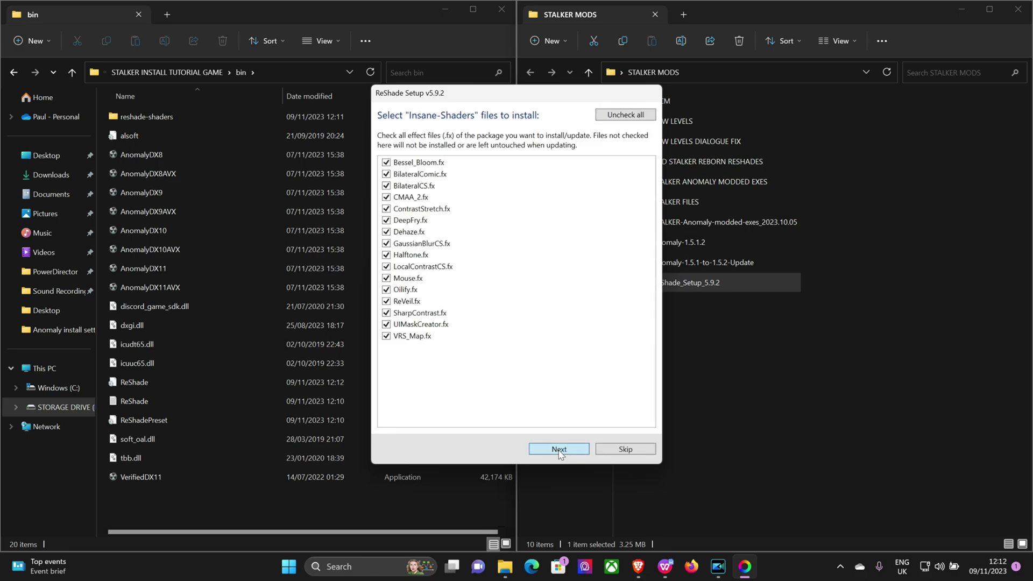
{"action": "left_click", "coordinate": [559, 450]}
{"action": "left_click", "coordinate": [559, 450]}
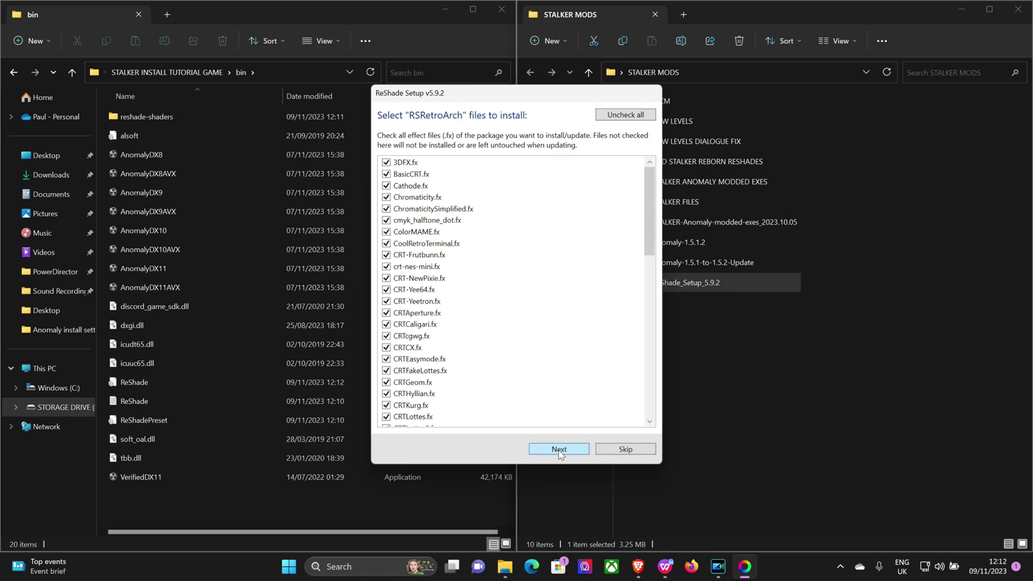
{"action": "left_click", "coordinate": [559, 450]}
{"action": "left_click", "coordinate": [559, 449]}
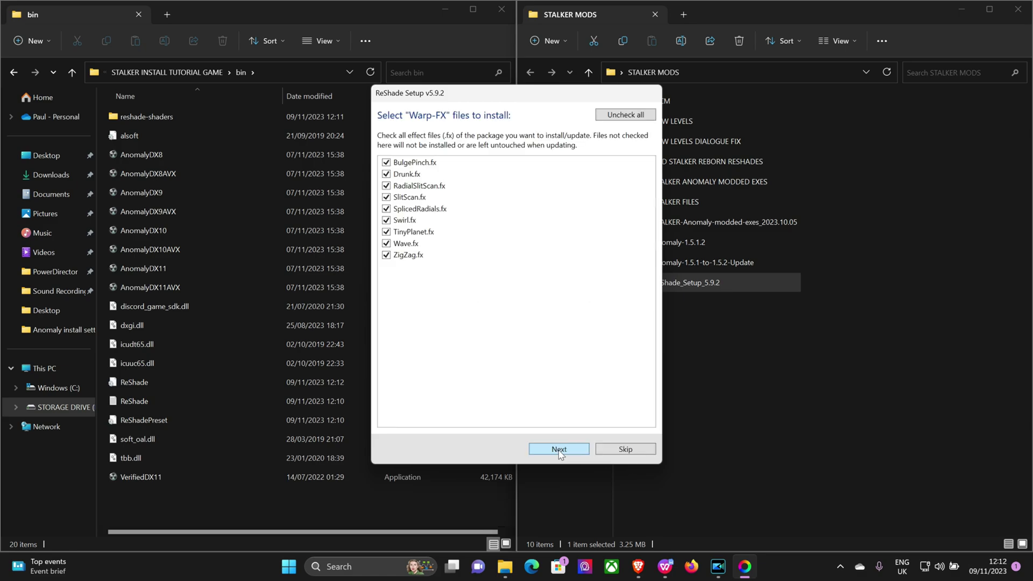
Install all listed effect files for the packages from Warp-FX through Legacy effects and finish the ReShade setup
{"action": "left_click", "coordinate": [558, 450]}
{"action": "left_click", "coordinate": [559, 450]}
{"action": "left_click", "coordinate": [558, 450]}
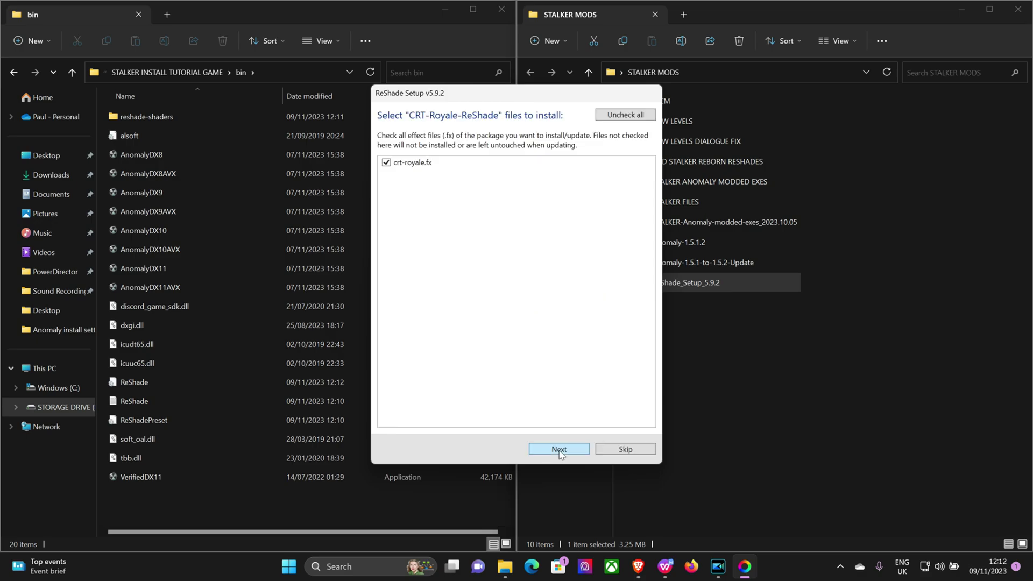
{"action": "left_click", "coordinate": [559, 449]}
{"action": "left_click", "coordinate": [558, 450]}
{"action": "left_click", "coordinate": [559, 450]}
{"action": "left_click", "coordinate": [559, 450]}
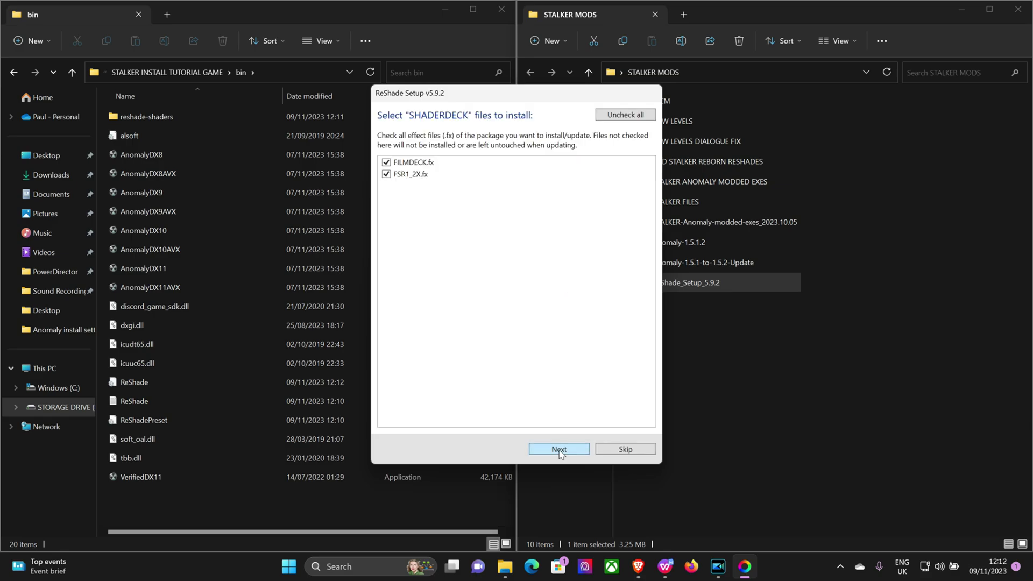
{"action": "left_click", "coordinate": [559, 450]}
{"action": "left_click", "coordinate": [559, 450]}
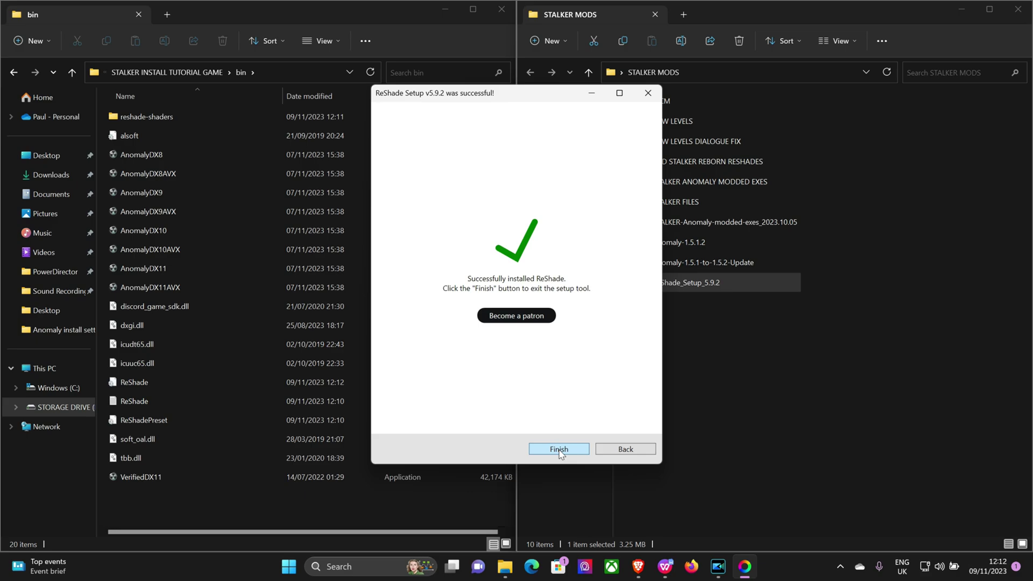
{"action": "left_click", "coordinate": [559, 450]}
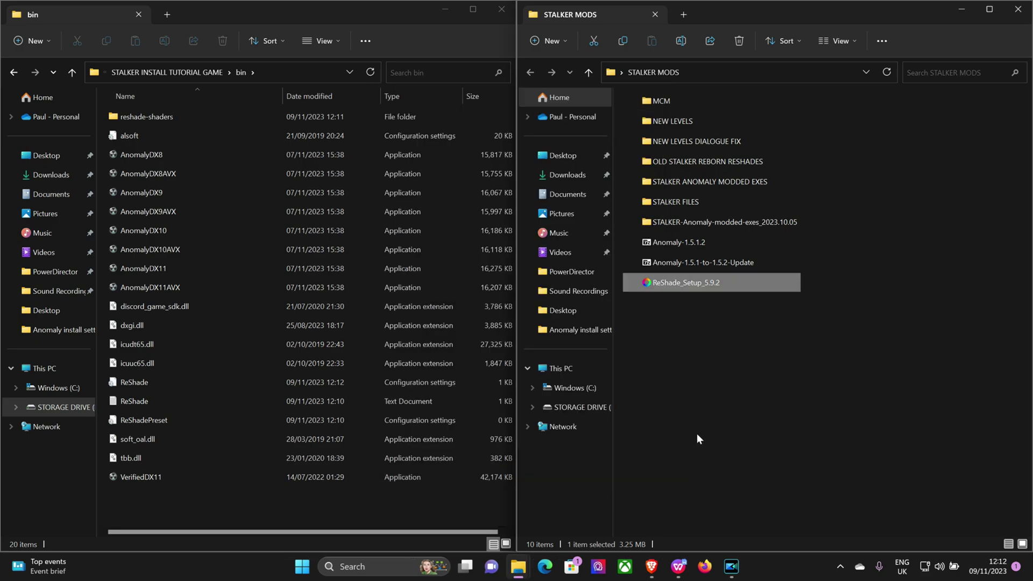
Go back to the STALKER INSTALL TUTORIAL GAME folder and start the game through AnomalyLauncher
{"action": "left_click", "coordinate": [772, 408]}
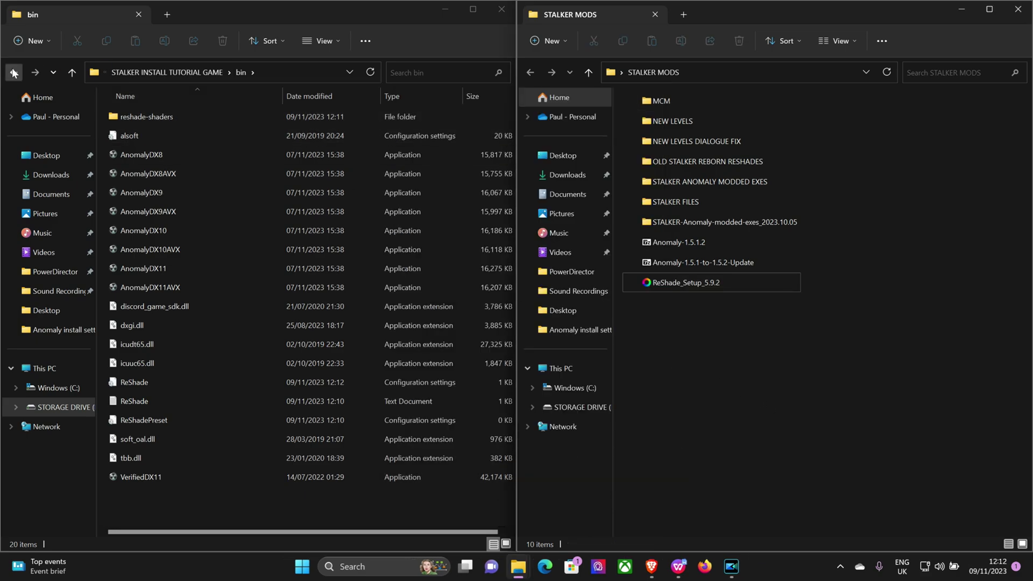
{"action": "left_click", "coordinate": [275, 9]}
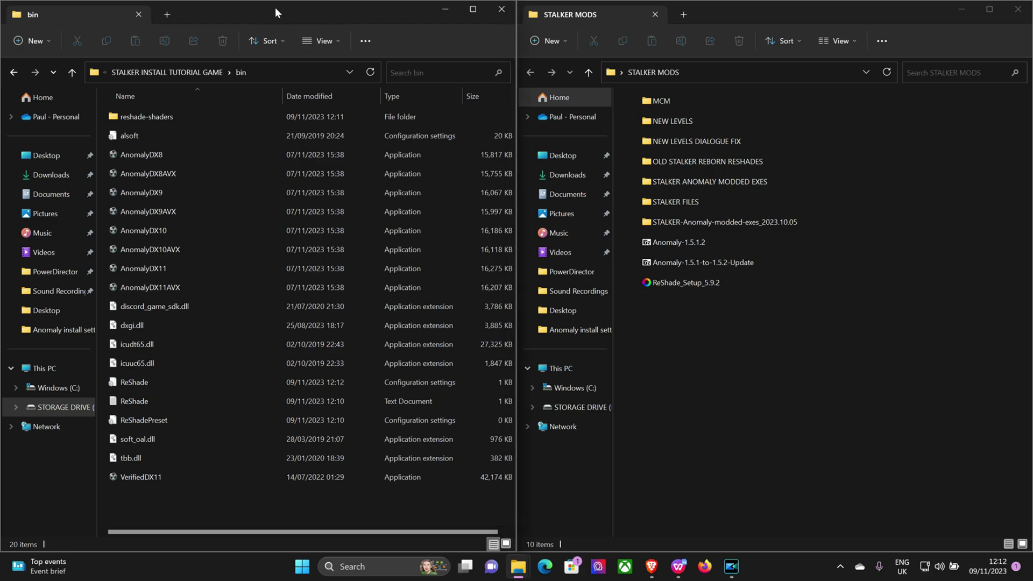
{"action": "left_click", "coordinate": [15, 72]}
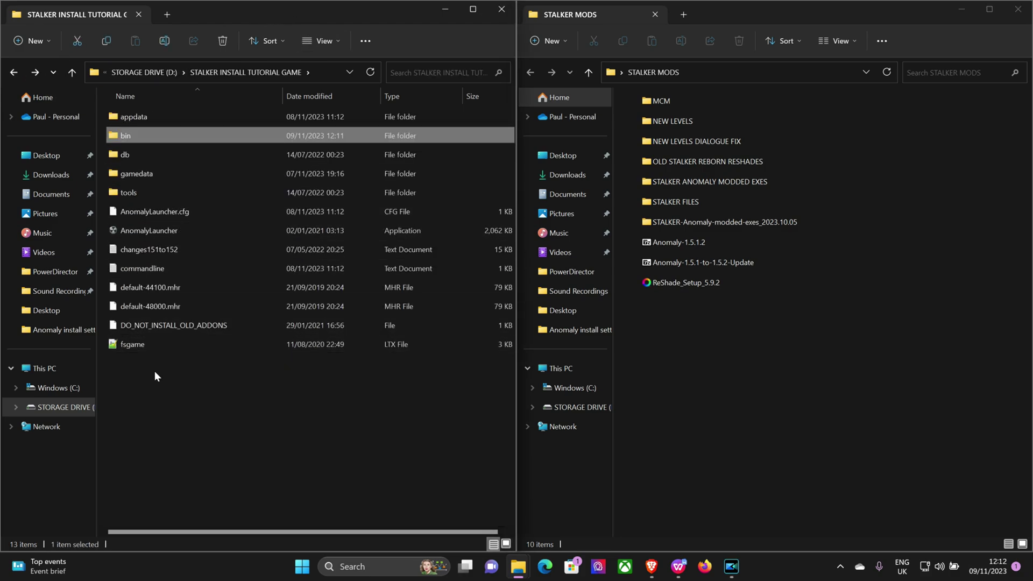
{"action": "double_click", "coordinate": [173, 230]}
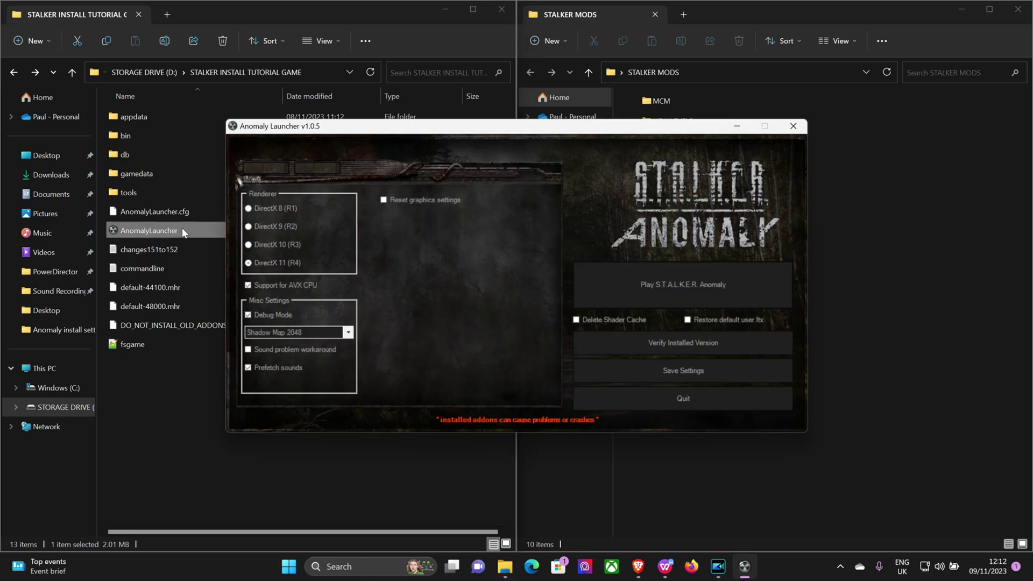
{"action": "left_click", "coordinate": [648, 289]}
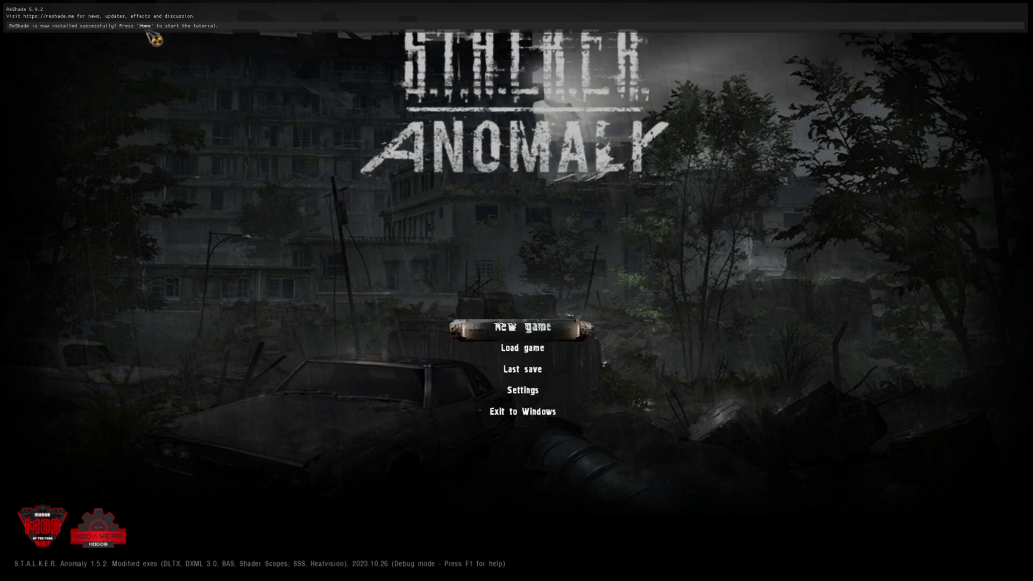
Open the ReShade overlay in the game, skip its tutorial and narrow the overlay to about two thirds of its width
{"action": "key", "text": "Home"}
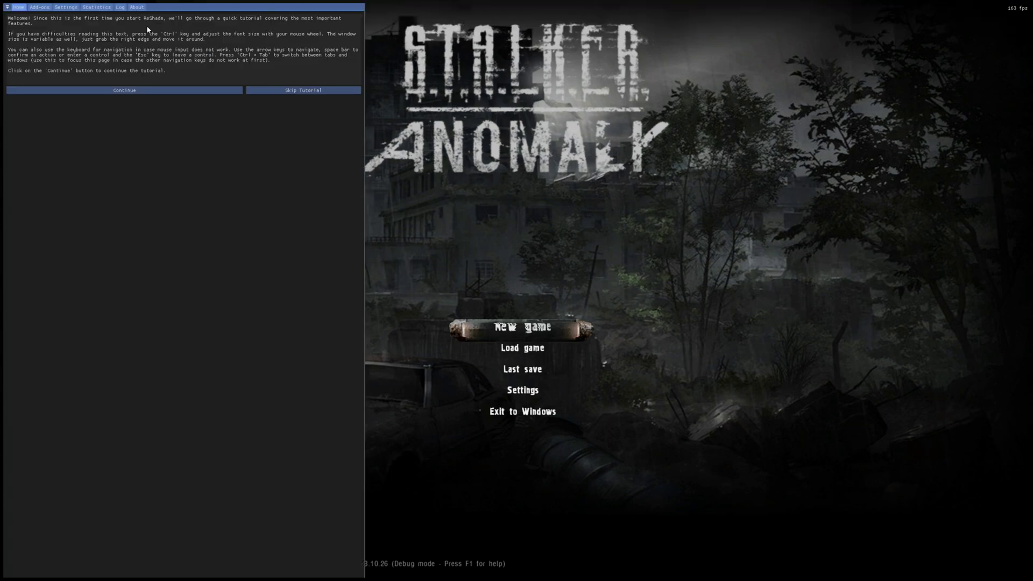
{"action": "left_click", "coordinate": [300, 92]}
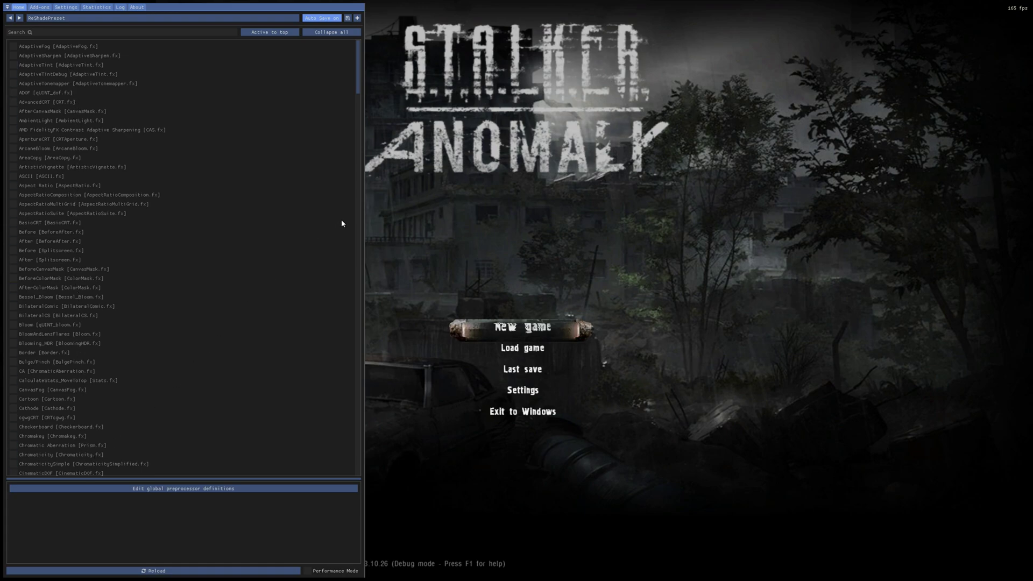
{"action": "left_click_drag", "start_coordinate": [365, 211], "coordinate": [240, 211]}
Check the preset files available in the game's bin folder and close the ReShade overlay
{"action": "left_click", "coordinate": [70, 18]}
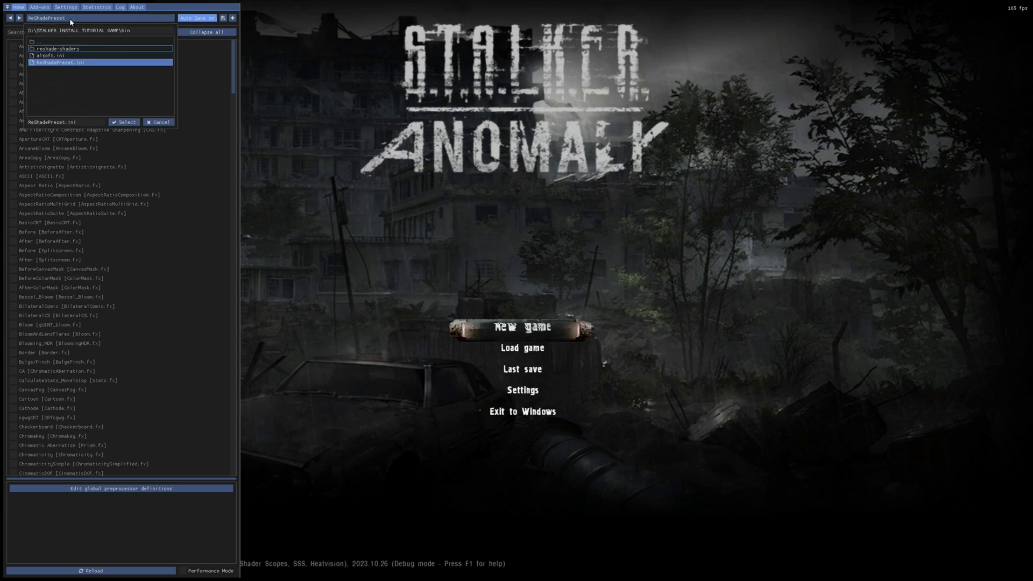
{"action": "left_click", "coordinate": [70, 18]}
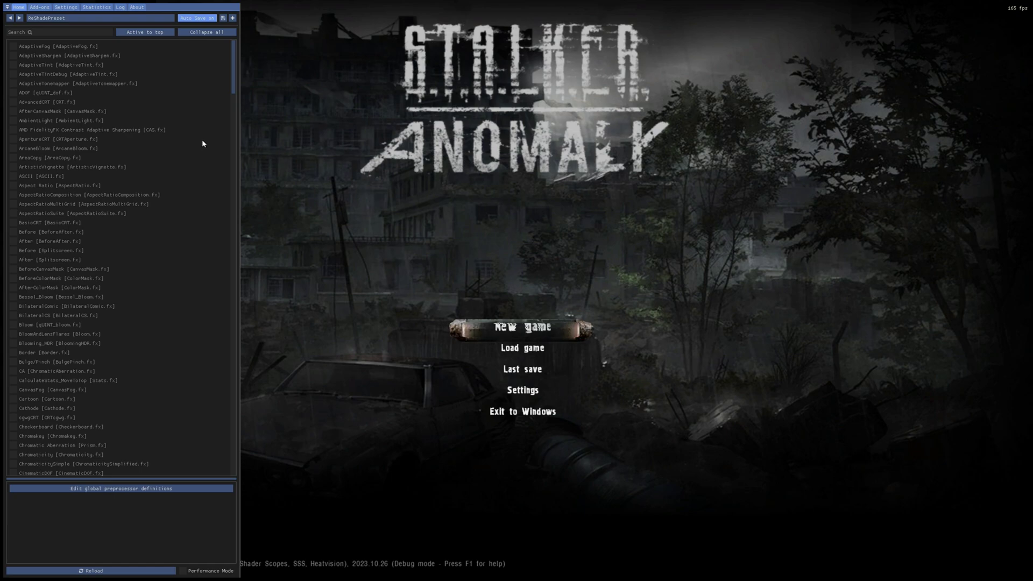
{"action": "key", "text": "Home"}
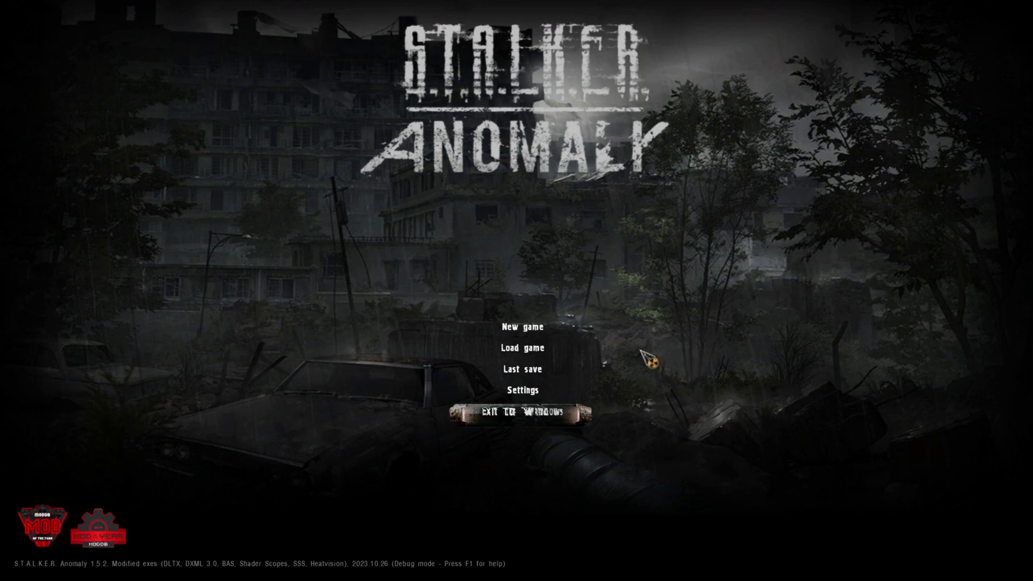
Exit the game to Windows and confirm leaving
{"action": "left_click", "coordinate": [507, 414]}
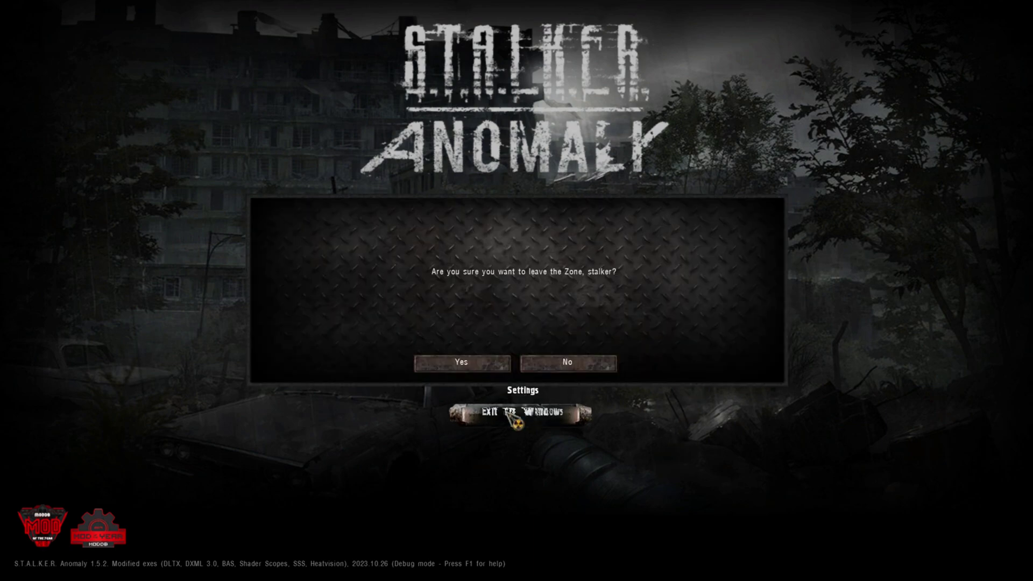
{"action": "left_click", "coordinate": [469, 367]}
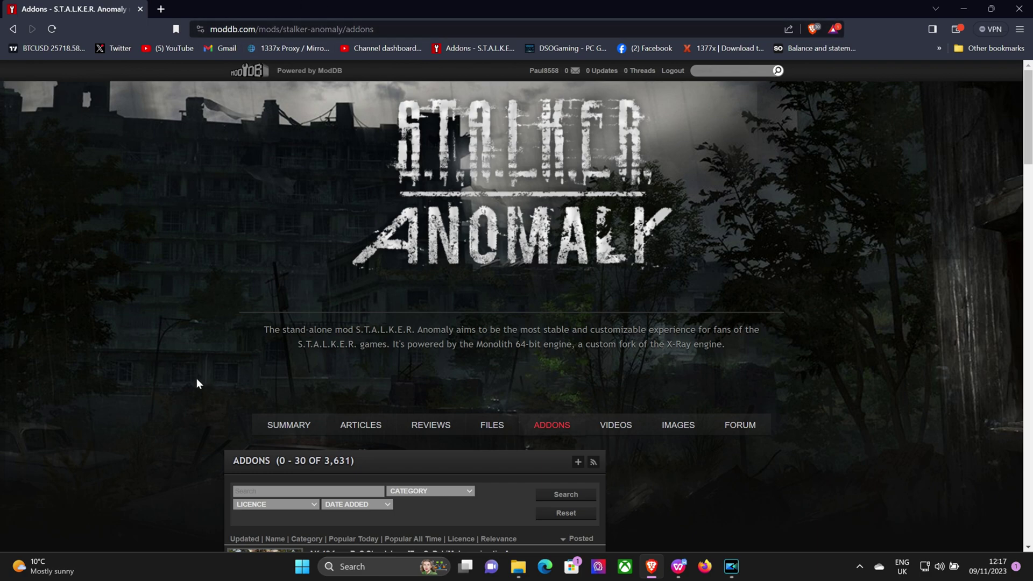
In the browser, search the ModDB S.T.A.L.K.E.R. Anomaly addons for "mod configuration manager" and find the Anomaly Mod Configuration Menu (AMCM and MCM) entry
{"action": "scroll", "coordinate": [197, 381], "scroll_direction": "down", "scroll_amount": 3}
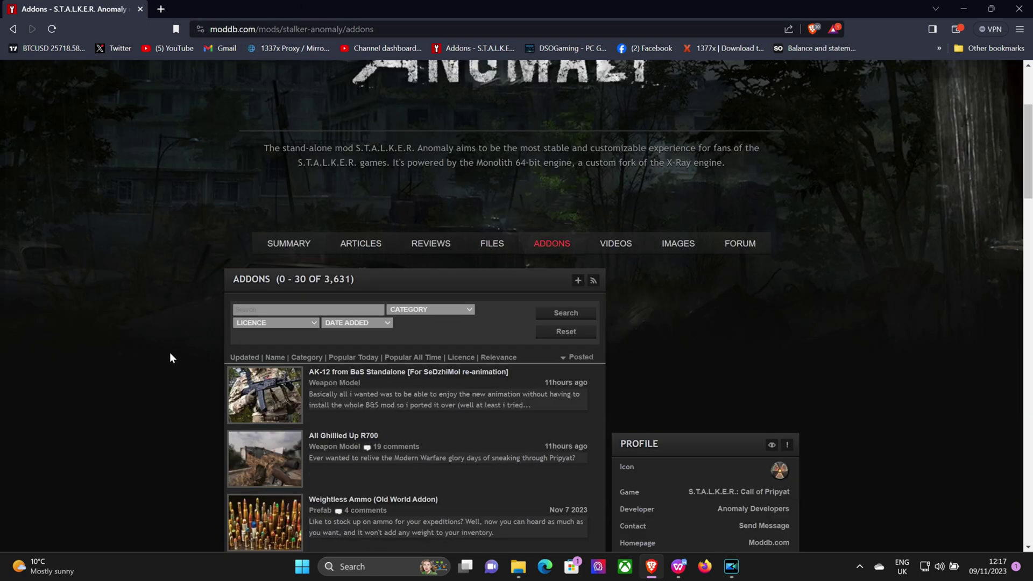
{"action": "left_click", "coordinate": [255, 310]}
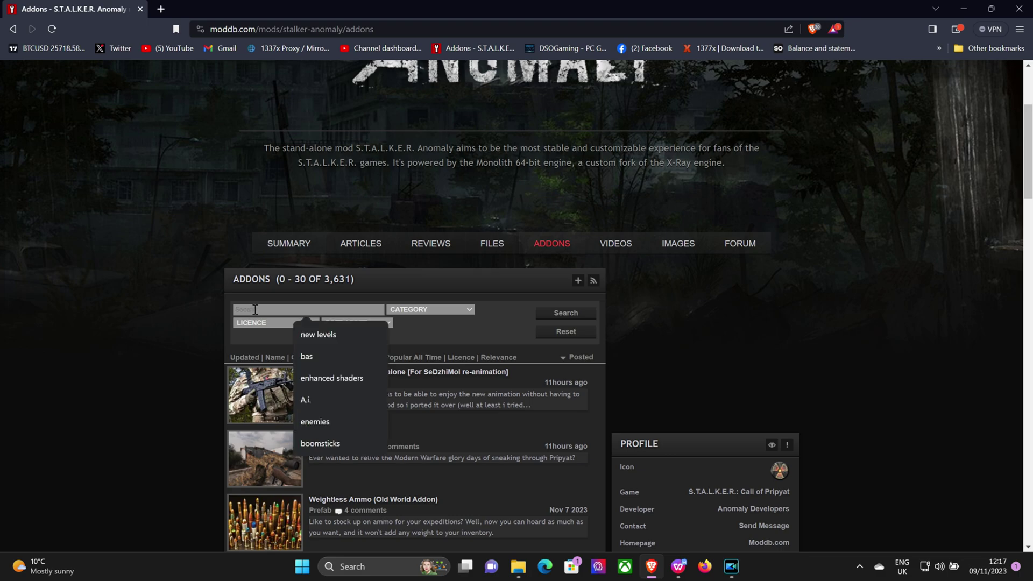
{"action": "type", "text": "mod configuration manager"}
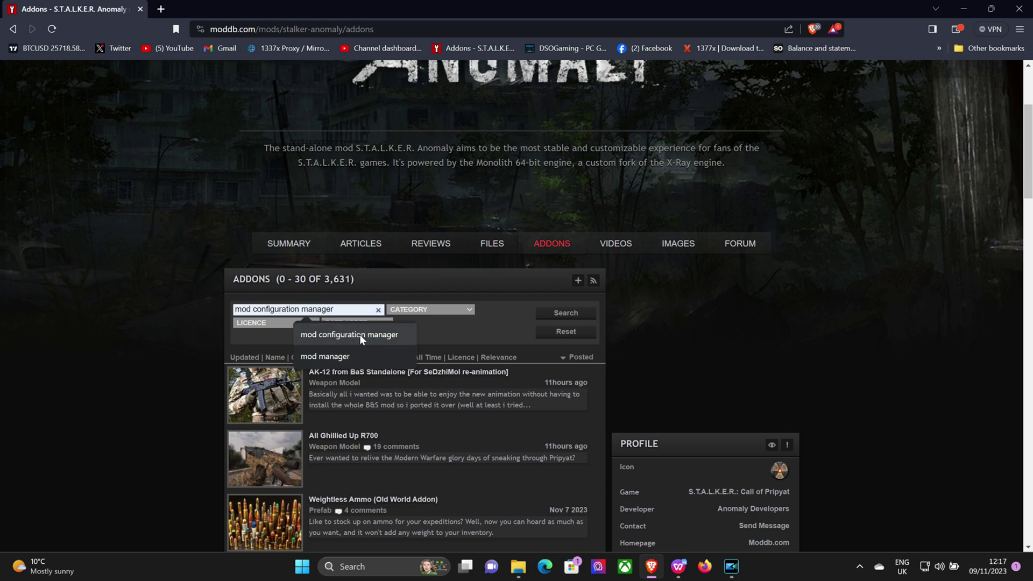
{"action": "left_click", "coordinate": [359, 335]}
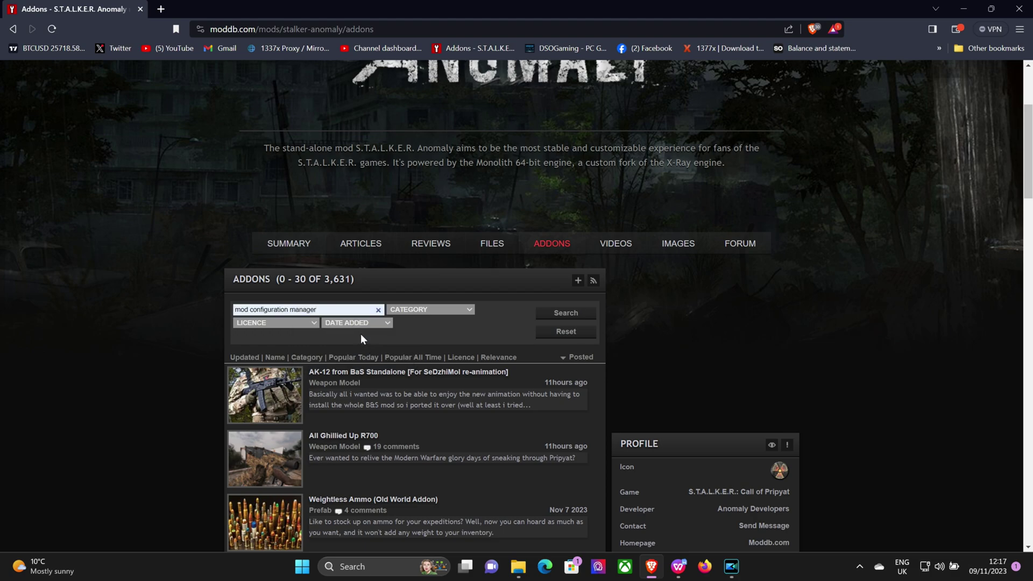
{"action": "left_click", "coordinate": [565, 314]}
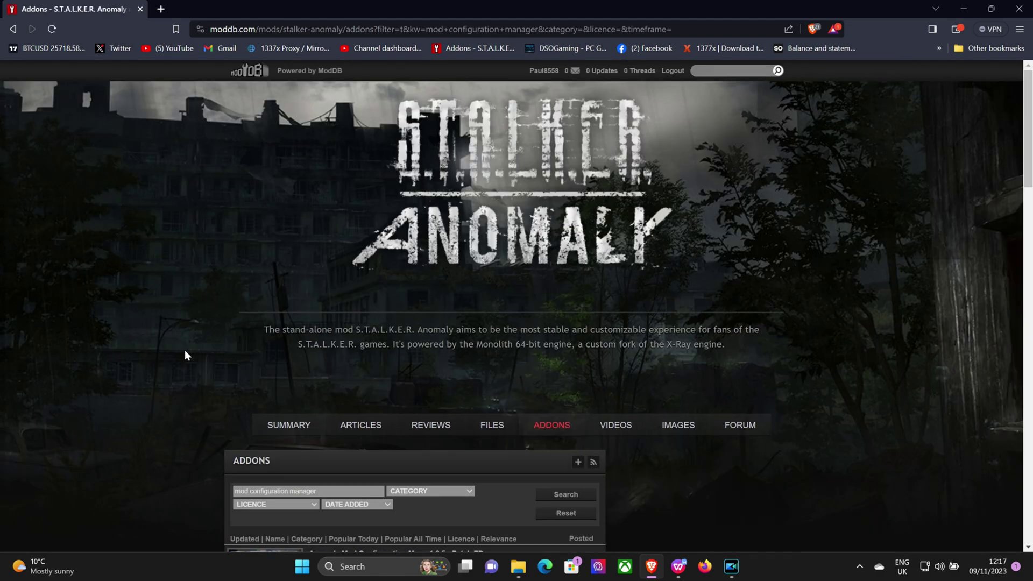
{"action": "scroll", "coordinate": [185, 350], "scroll_direction": "down", "scroll_amount": 5}
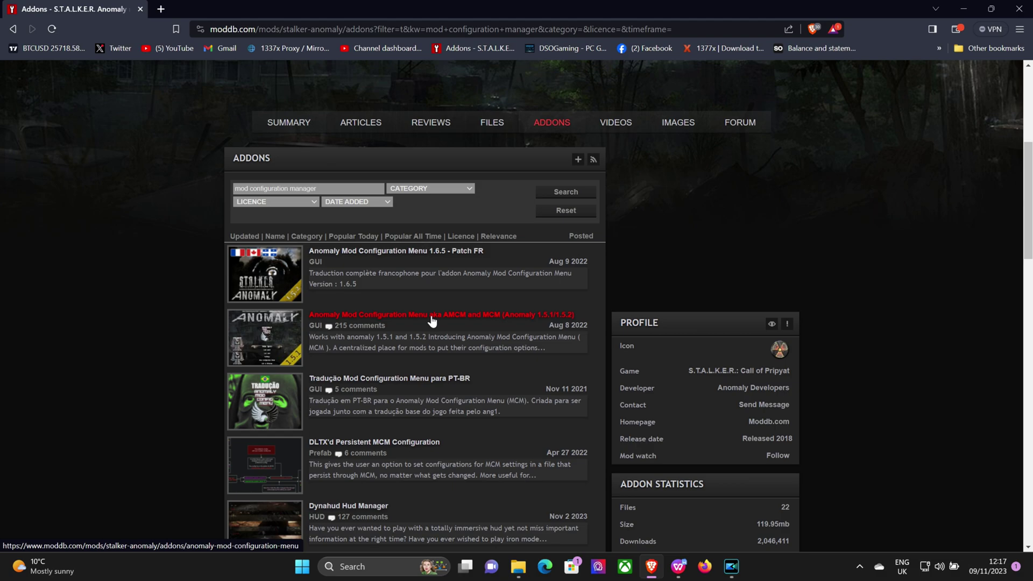
Return to File Explorer and open the Anomaly-Mod-Configuration-Menu-main folder inside MCM in STALKER MODS
{"action": "left_click", "coordinate": [972, 6]}
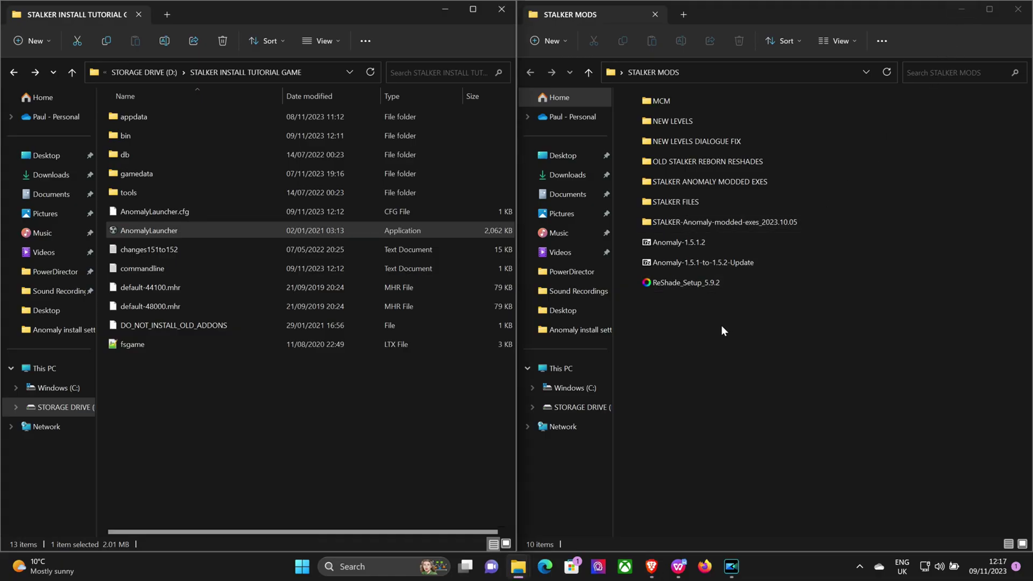
{"action": "left_click", "coordinate": [817, 340]}
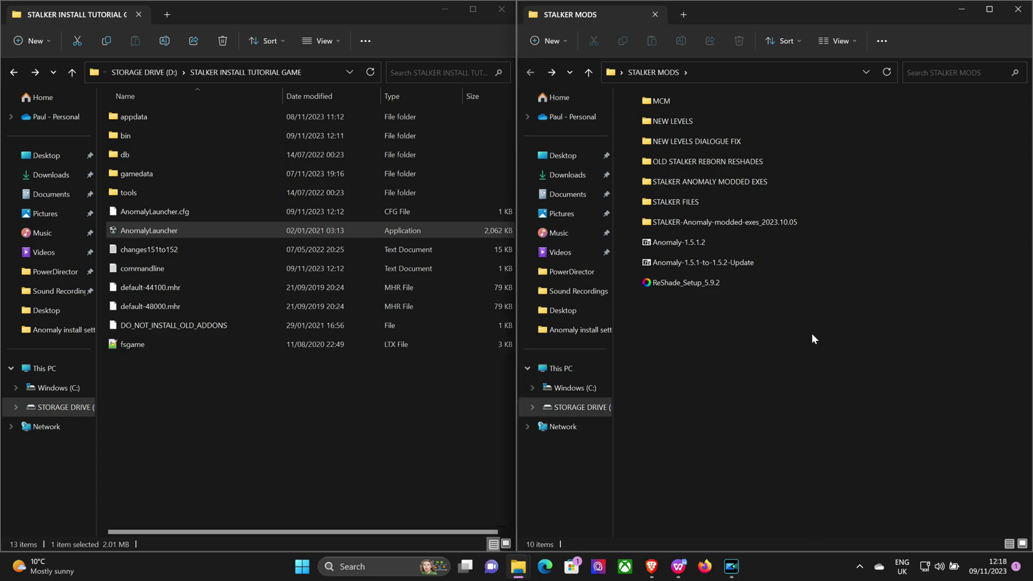
{"action": "double_click", "coordinate": [669, 102]}
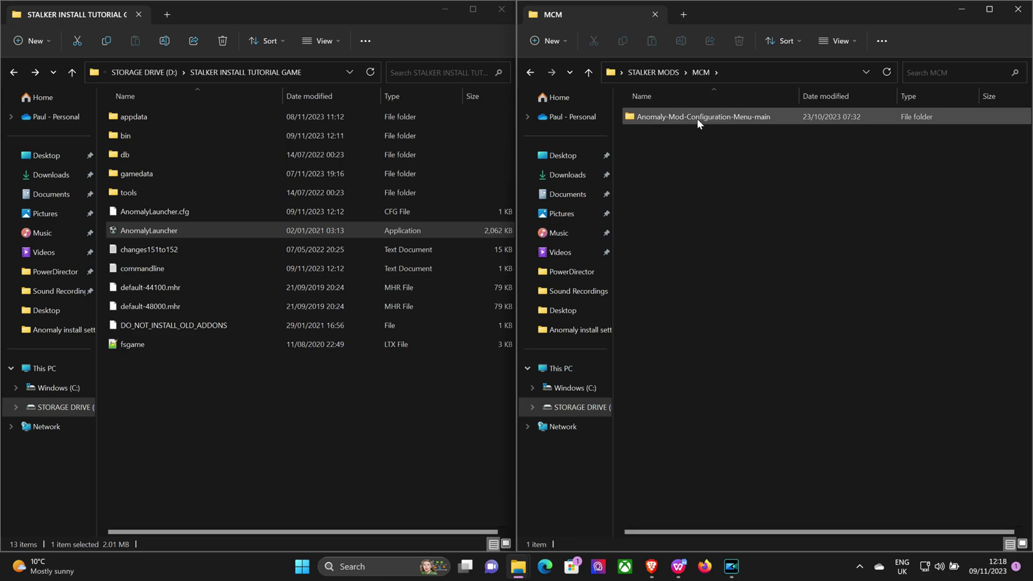
{"action": "double_click", "coordinate": [696, 118]}
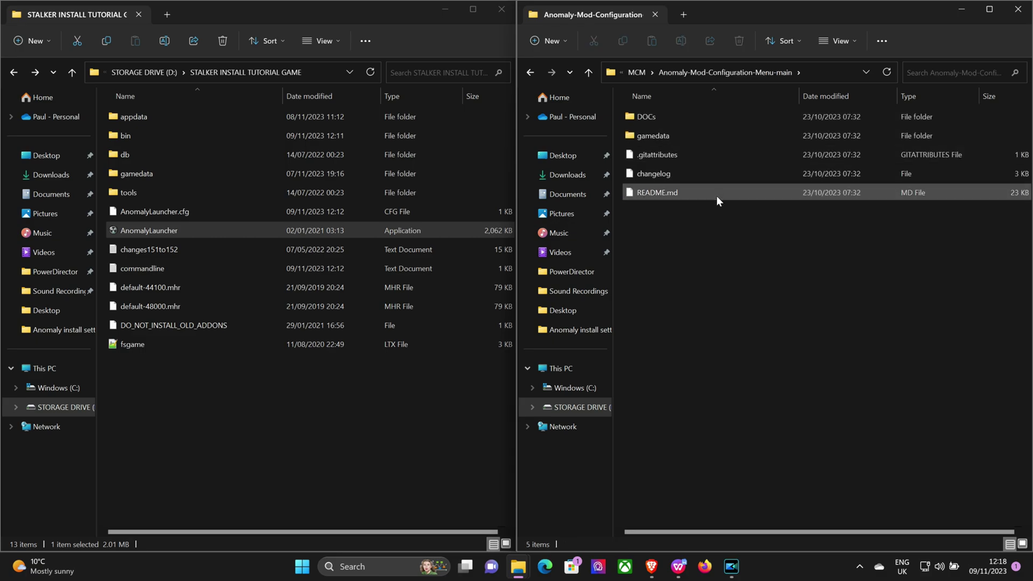
Copy the gamedata folder from Anomaly-Mod-Configuration-Menu-main into the STALKER INSTALL TUTORIAL GAME folder
{"action": "left_click", "coordinate": [659, 137]}
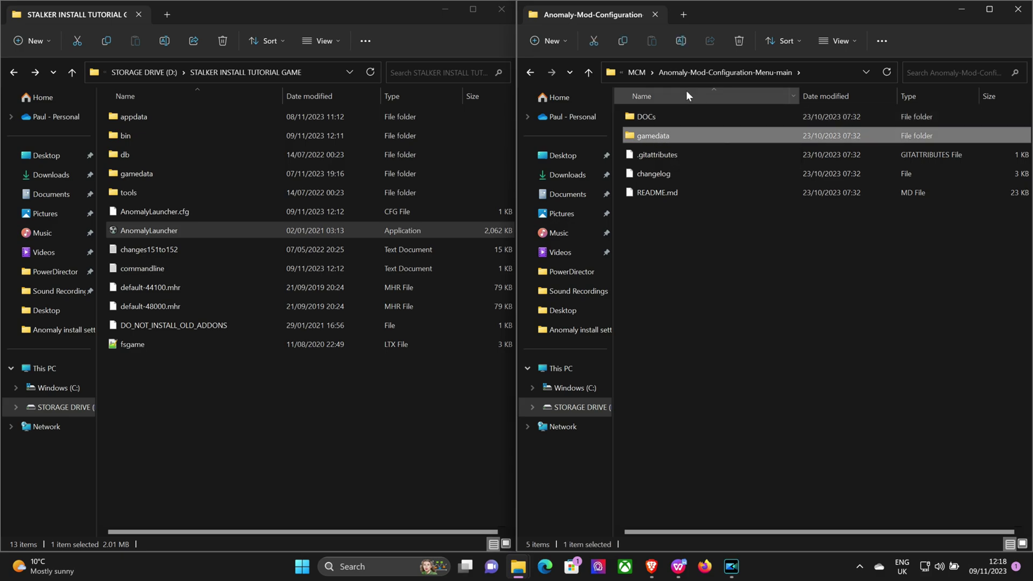
{"action": "left_click", "coordinate": [623, 42]}
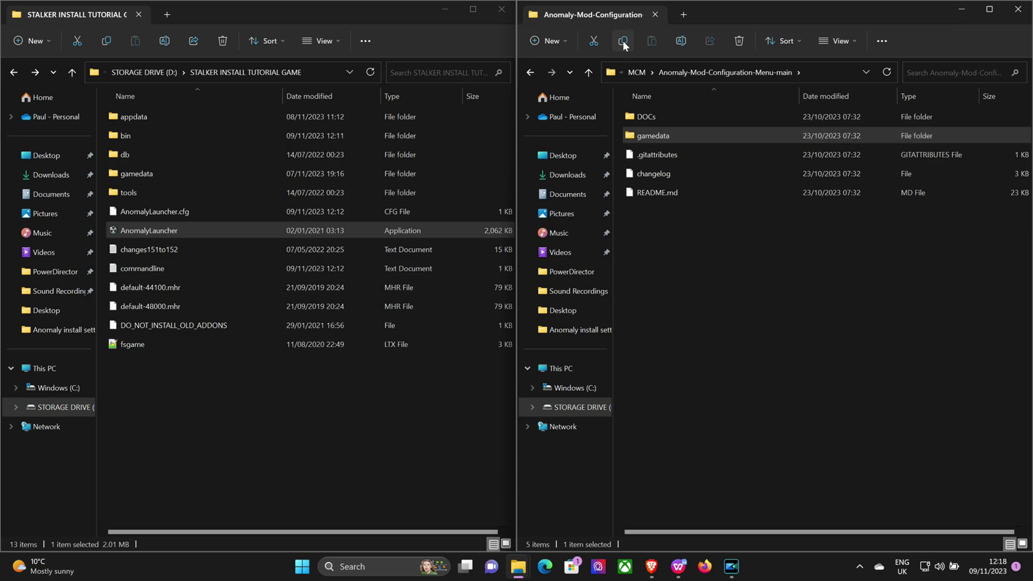
{"action": "left_click", "coordinate": [276, 412]}
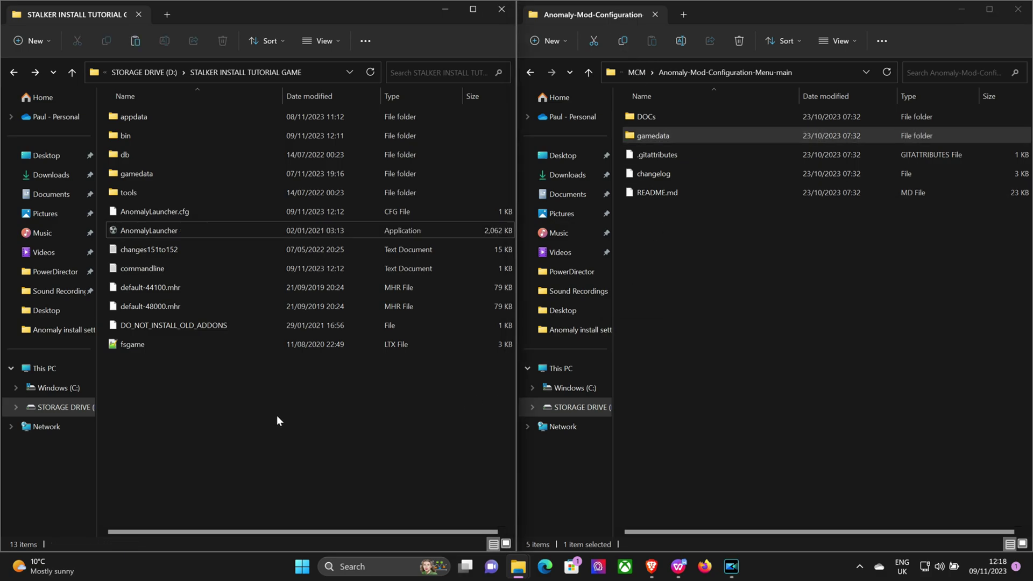
{"action": "left_click", "coordinate": [135, 41]}
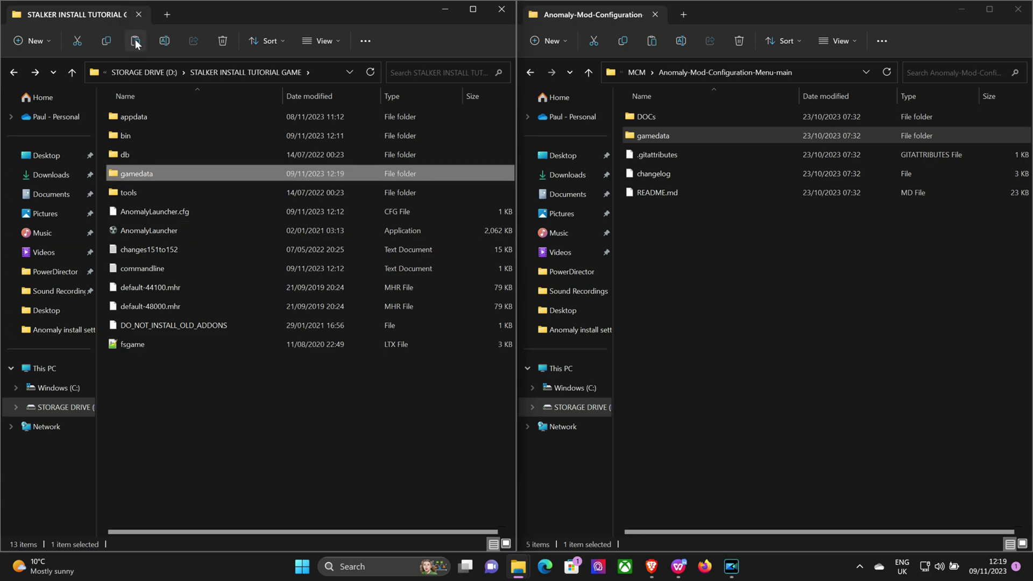
{"action": "left_click", "coordinate": [228, 419]}
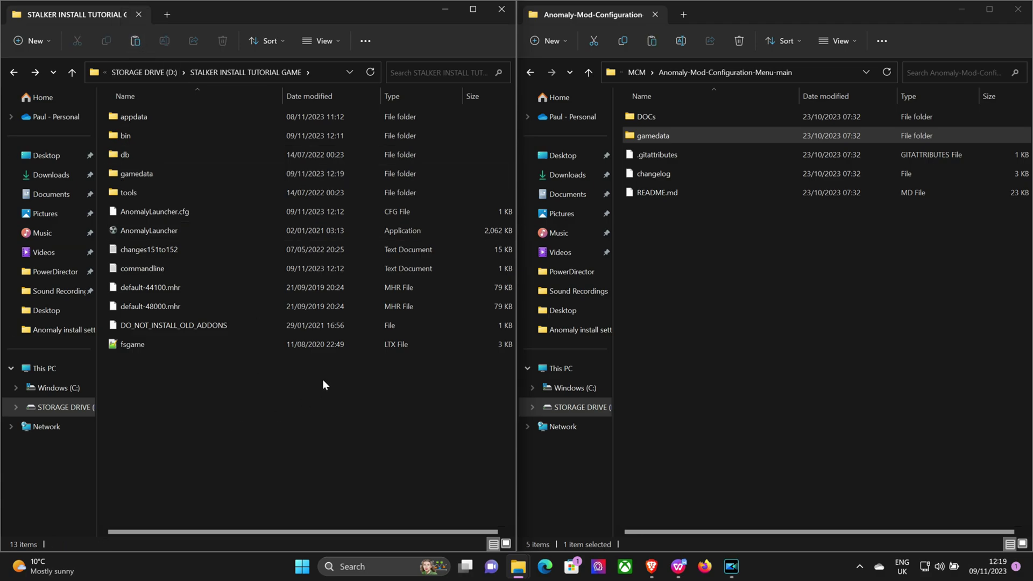
Start S.T.A.L.K.E.R. Anomaly through AnomalyLauncher and open the Mod Configuration Menu from the game's main menu
{"action": "double_click", "coordinate": [181, 232]}
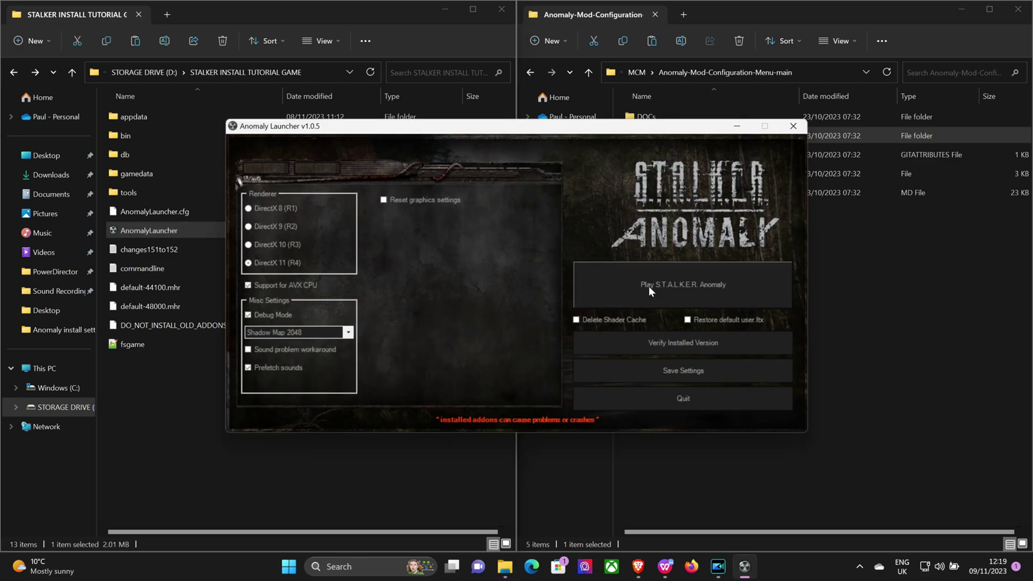
{"action": "left_click", "coordinate": [648, 285]}
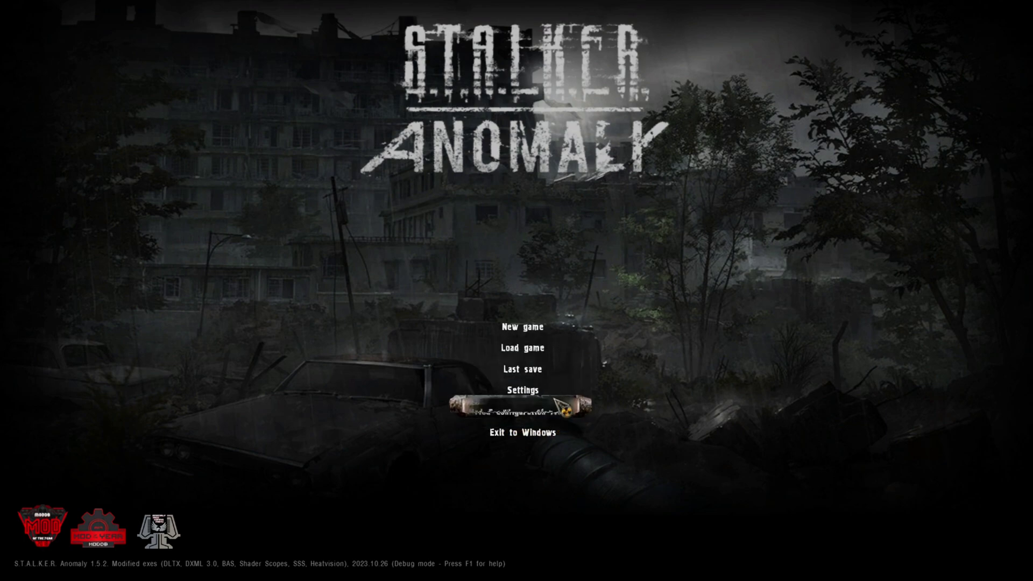
{"action": "left_click", "coordinate": [550, 420]}
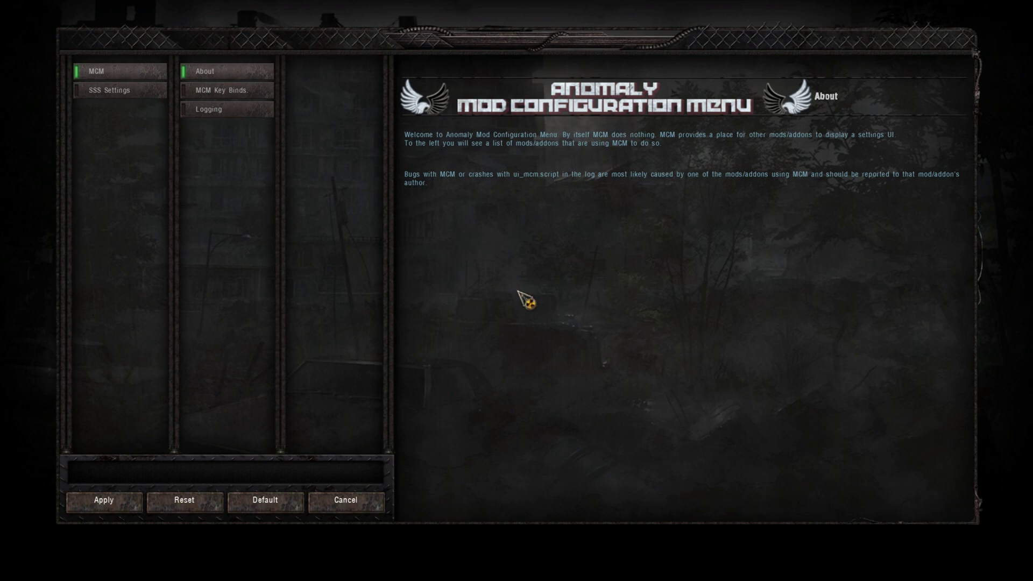
Review the SSS Settings pages for Flora Fixes, Interactive Grass and Wetness, and leave the mod configuration without changes
{"action": "left_click", "coordinate": [133, 94]}
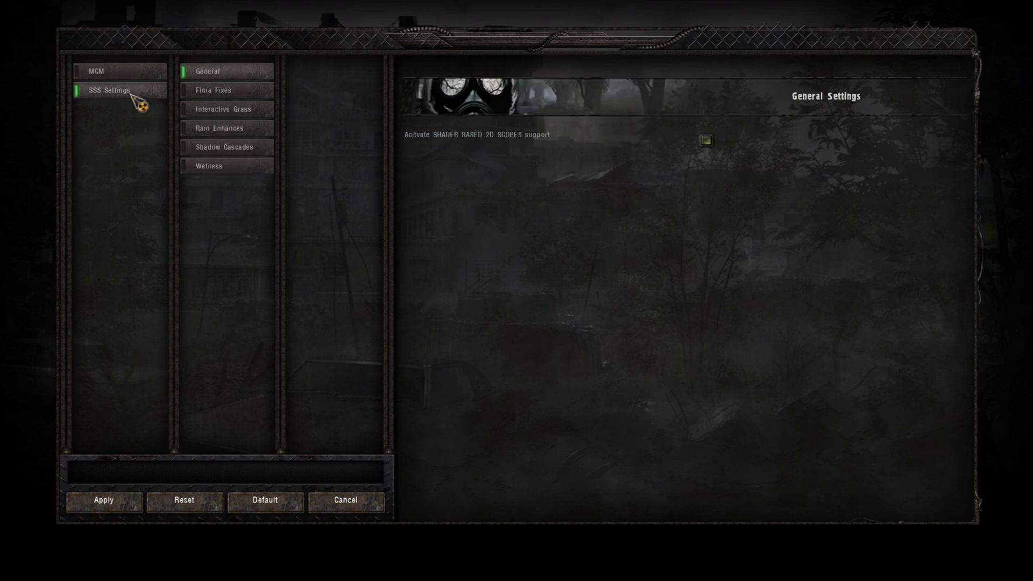
{"action": "left_click", "coordinate": [238, 93]}
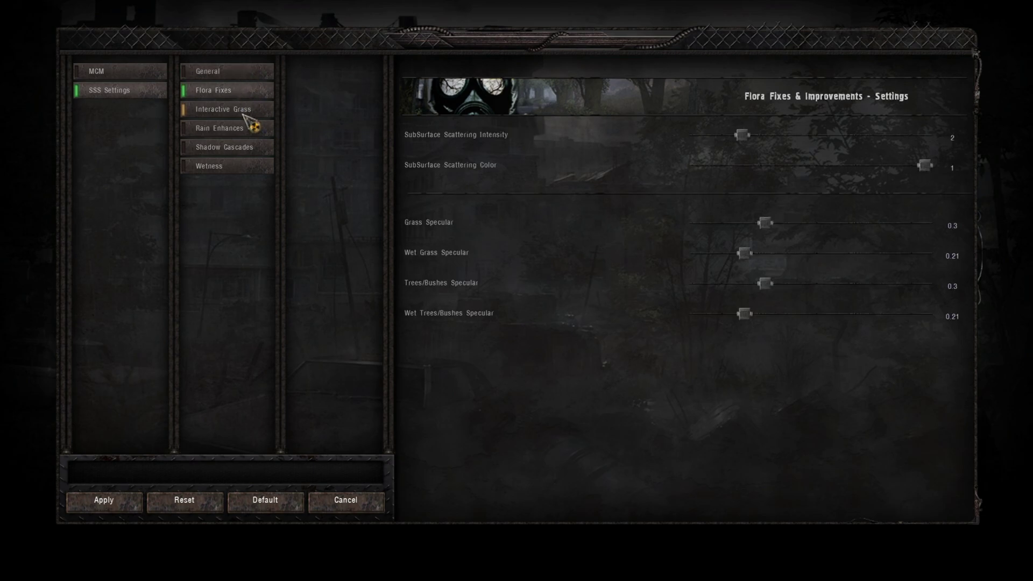
{"action": "left_click", "coordinate": [243, 114]}
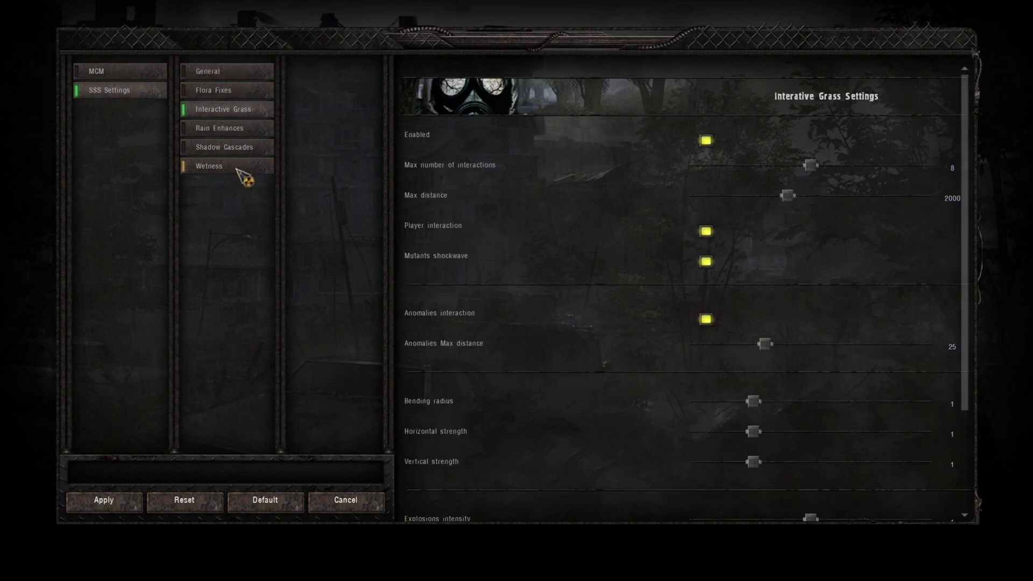
{"action": "left_click", "coordinate": [238, 166]}
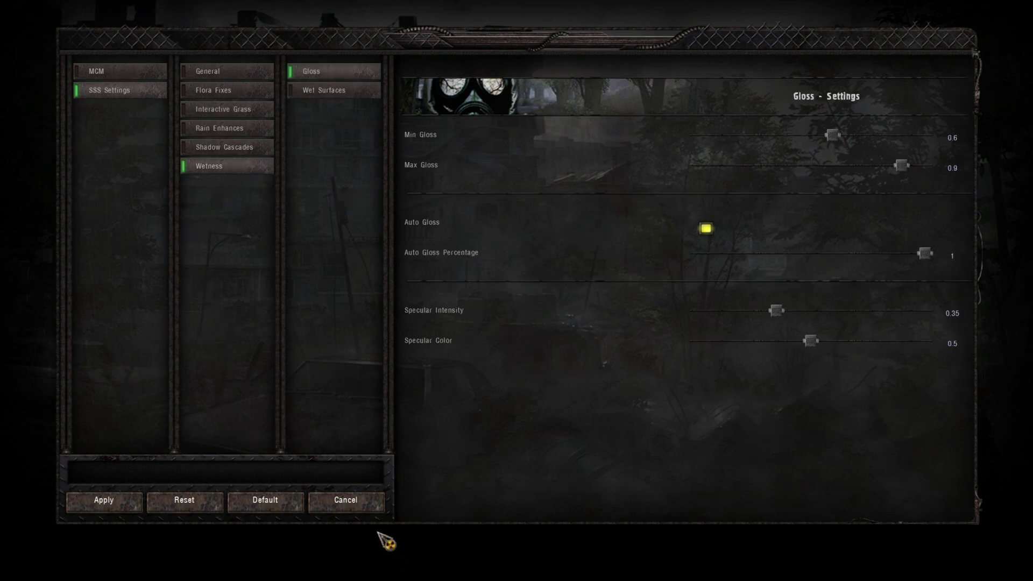
{"action": "left_click", "coordinate": [351, 503]}
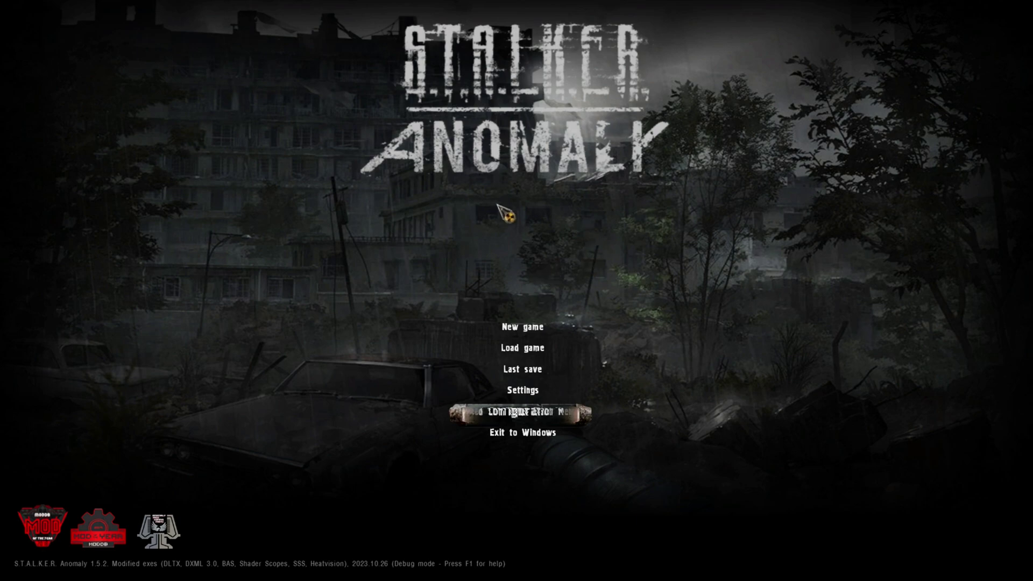
Load the quicksave_2 saved game and walk forward along the village road
{"action": "left_click", "coordinate": [540, 355]}
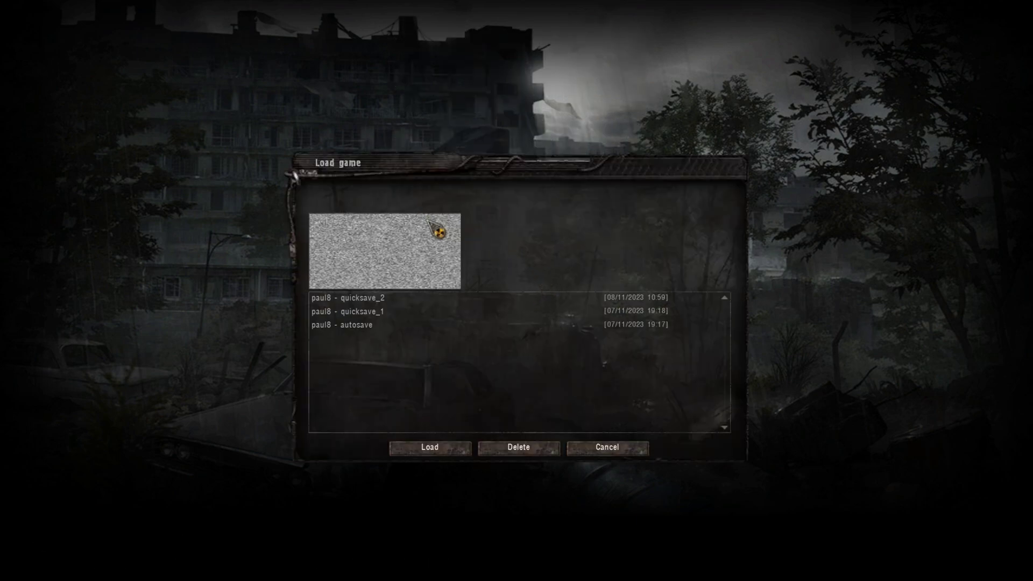
{"action": "left_click", "coordinate": [361, 299]}
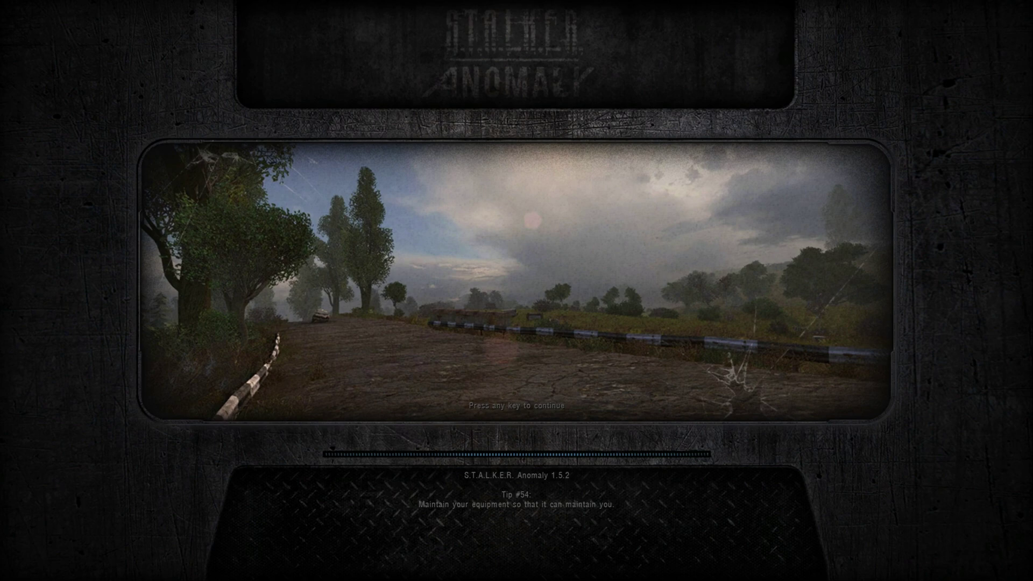
{"action": "key", "text": "space"}
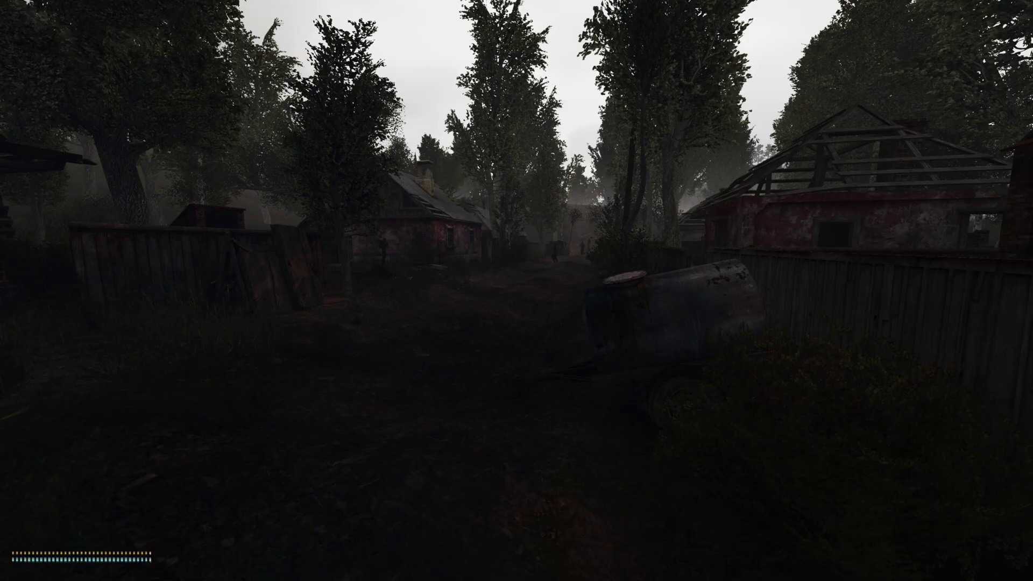
{"action": "key", "text": "w"}
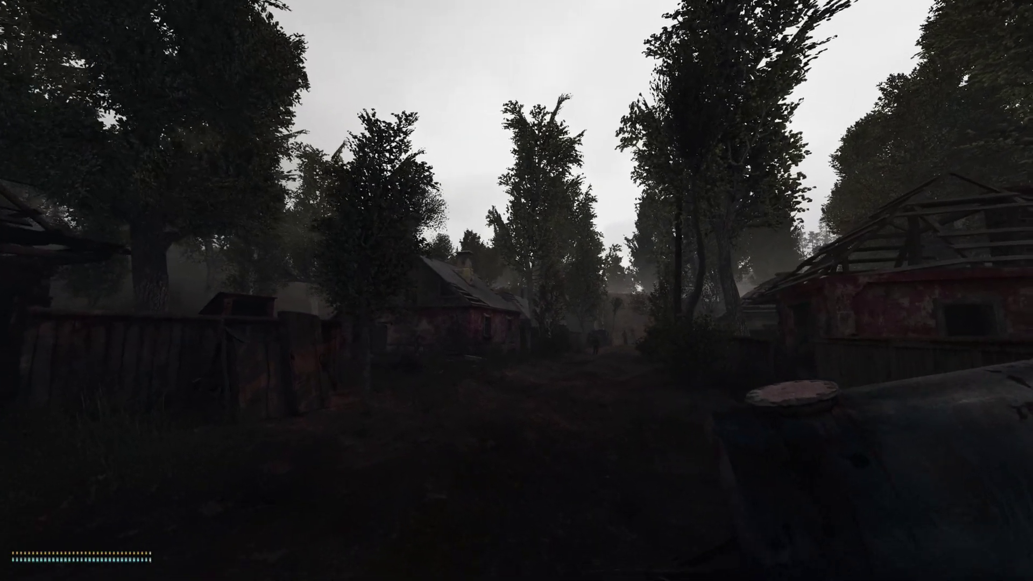
{"action": "key", "text": "w"}
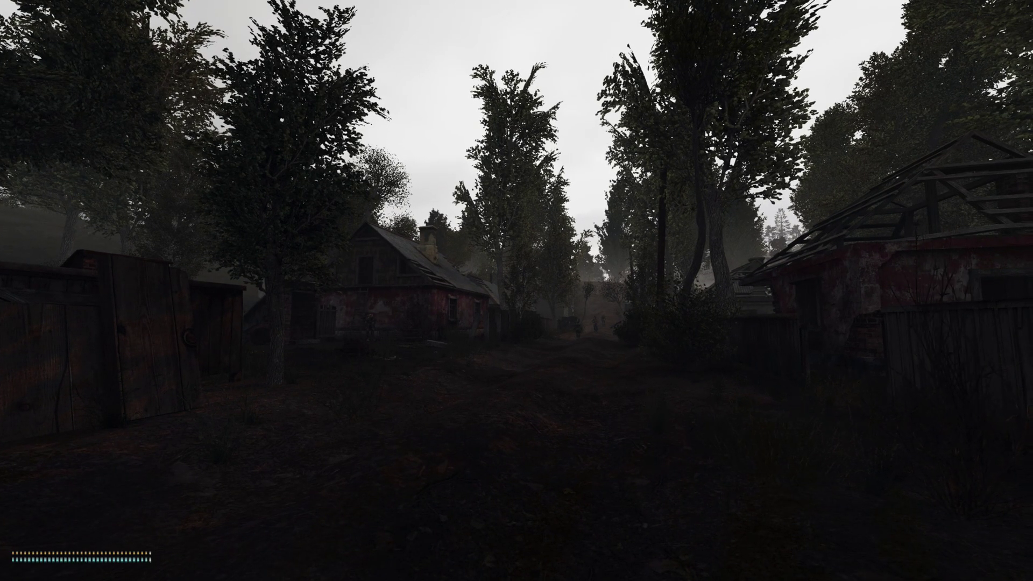
Open the Weather Editor from the debug menu and select the w_clear1 weather file
{"action": "key", "text": "F7"}
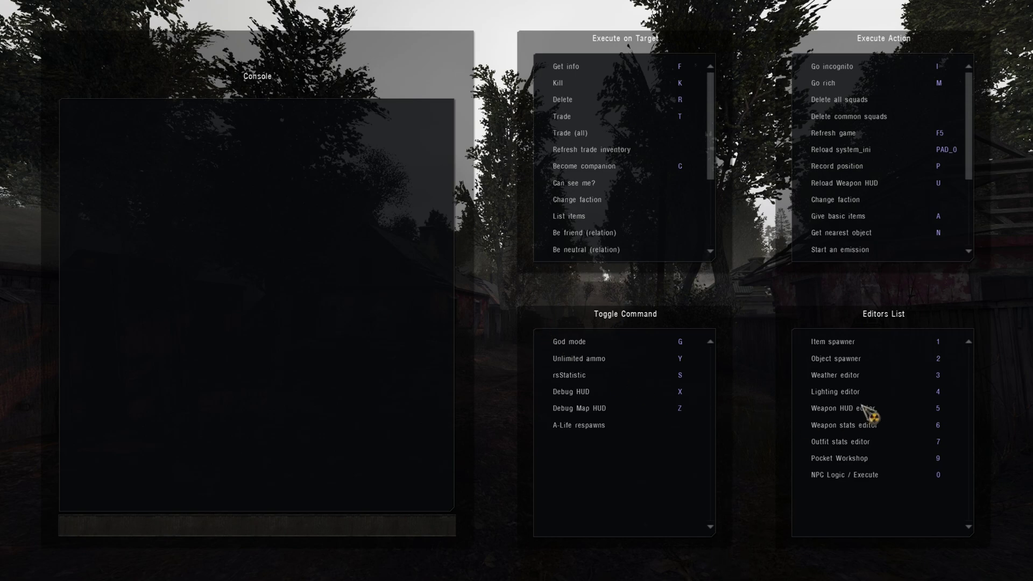
{"action": "left_click", "coordinate": [836, 377]}
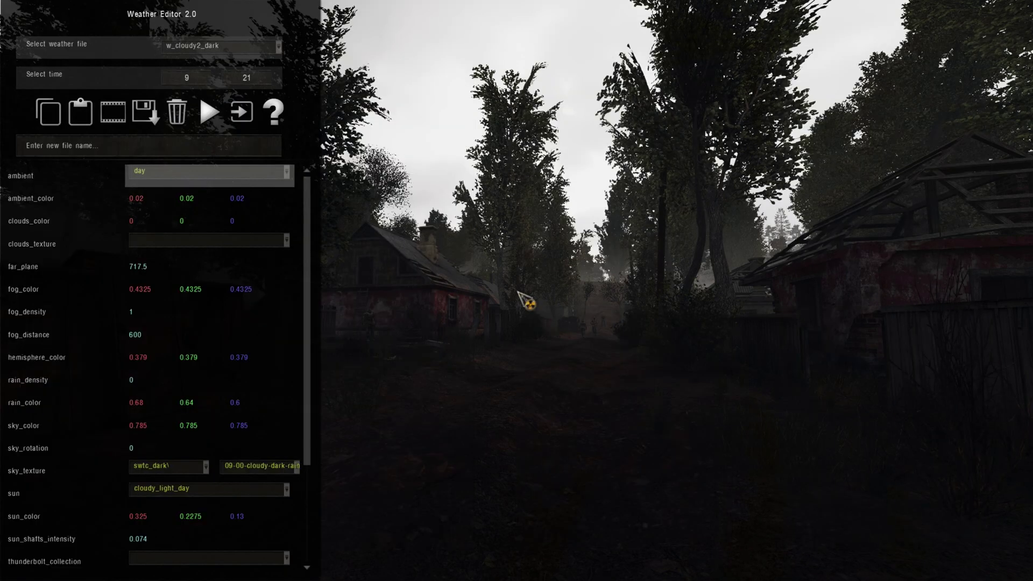
{"action": "left_click", "coordinate": [235, 47]}
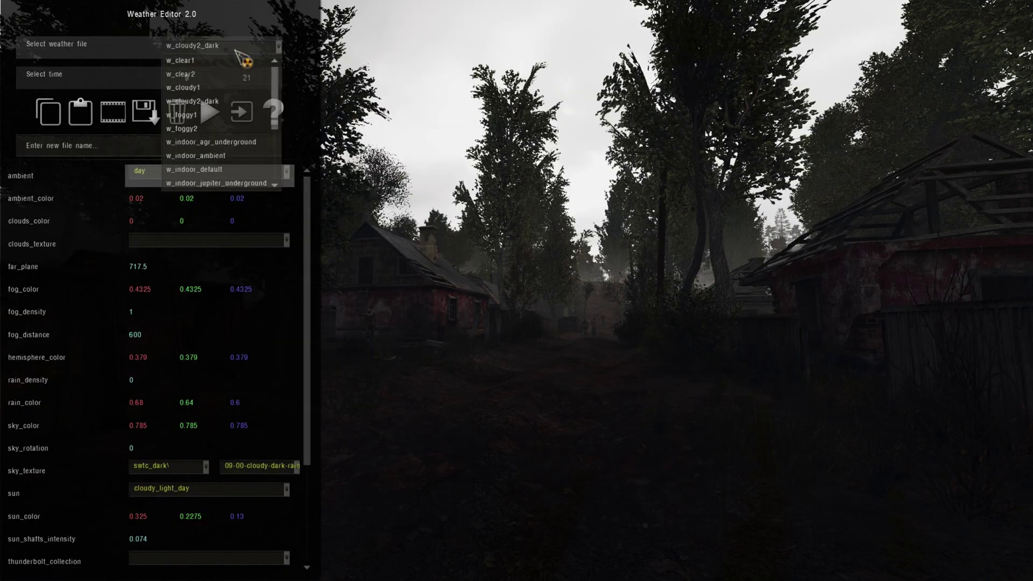
{"action": "left_click", "coordinate": [197, 63]}
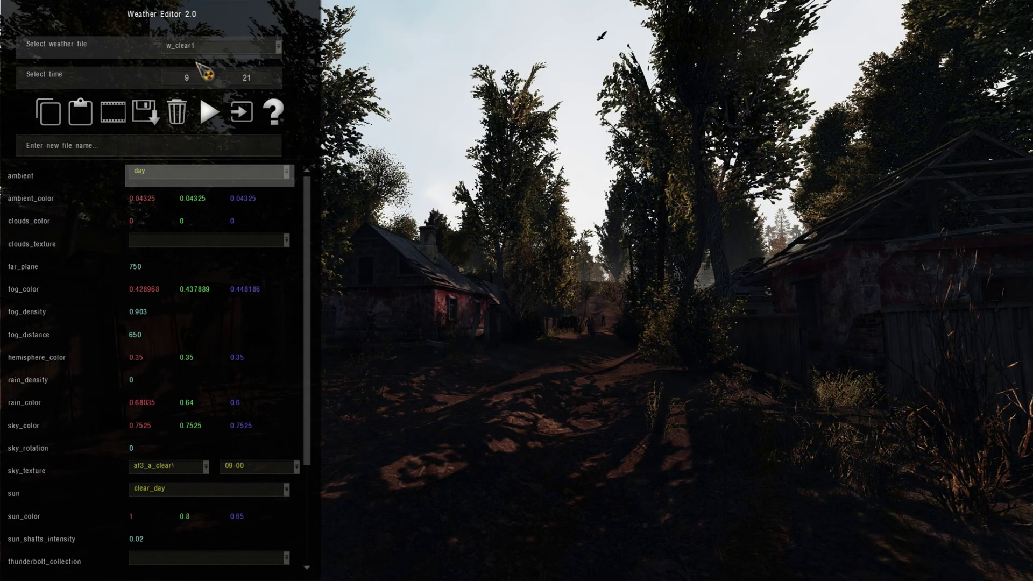
Move the weather timeline to 11:47 and exit the editor and debug menu back to gameplay
{"action": "left_click", "coordinate": [114, 124]}
{"action": "left_click_drag", "start_coordinate": [473, 562], "coordinate": [559, 562]}
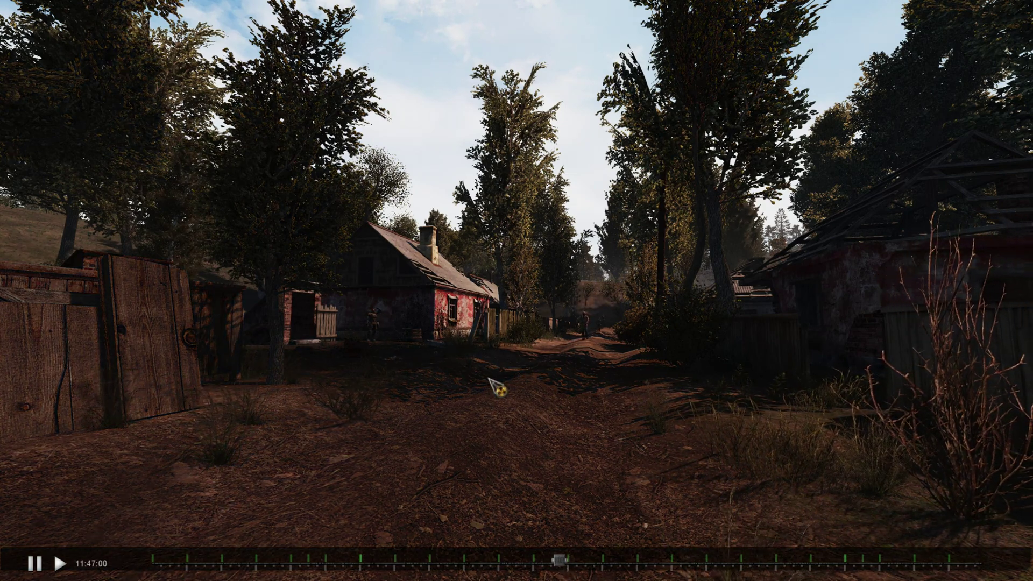
{"action": "key", "text": "F7"}
{"action": "key", "text": "Escape"}
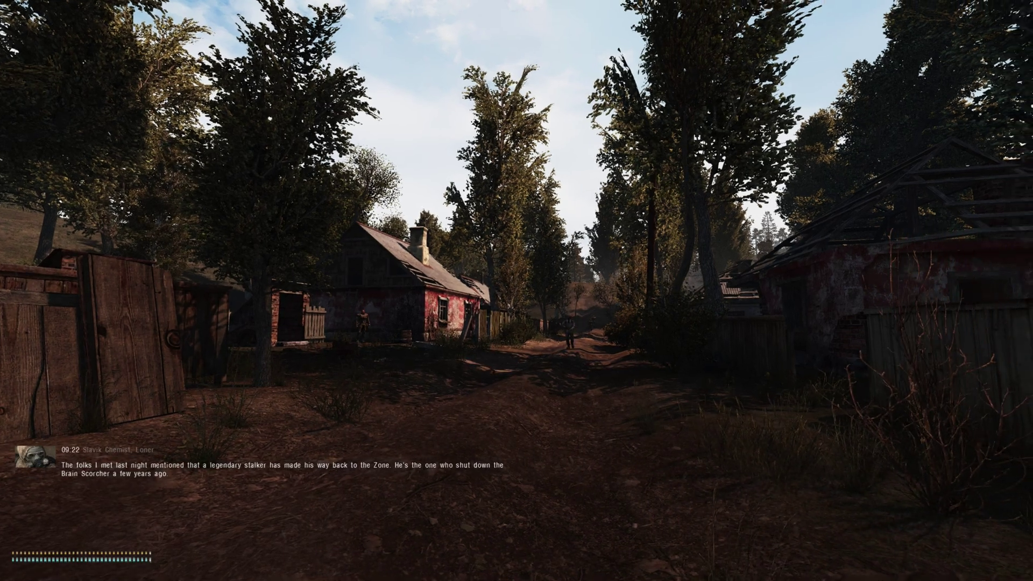
Walk through the village to examine the lighting and shadows under the clear weather
{"action": "key", "text": "w"}
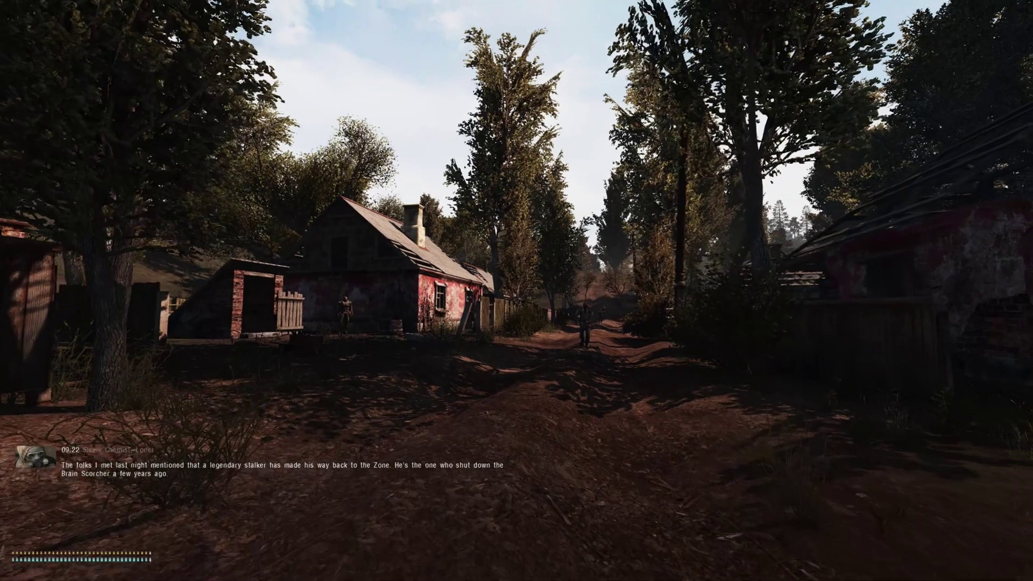
{"action": "key", "text": "w"}
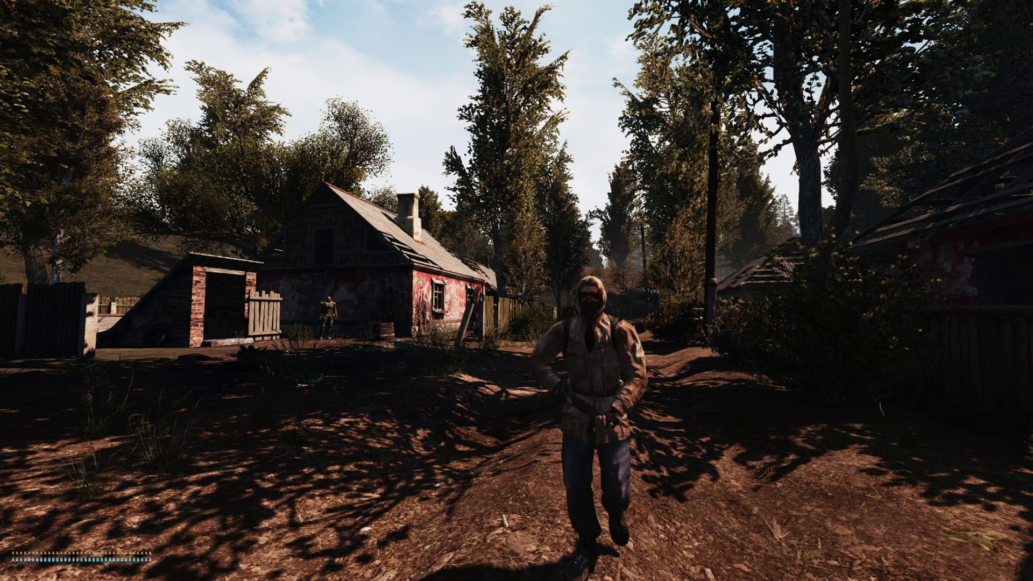
{"action": "key", "text": "grave"}
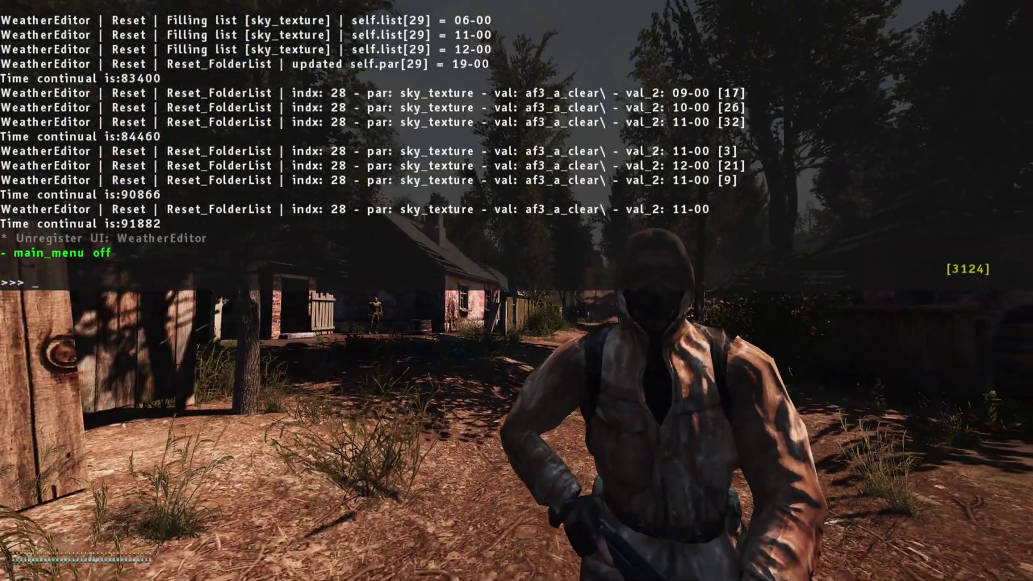
{"action": "key", "text": "Escape"}
{"action": "key", "text": "Escape"}
{"action": "key", "text": "Escape"}
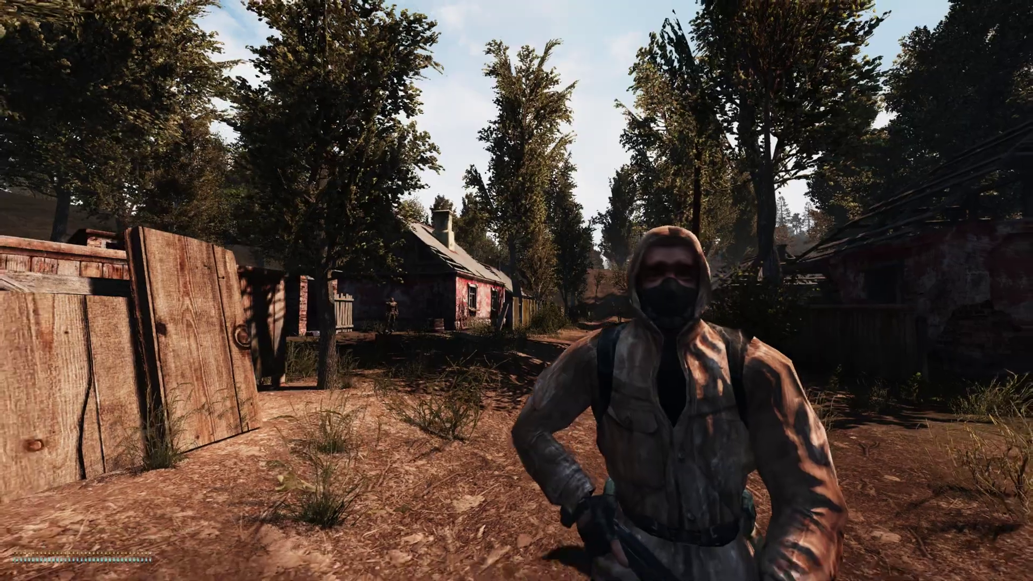
{"action": "key", "text": "w"}
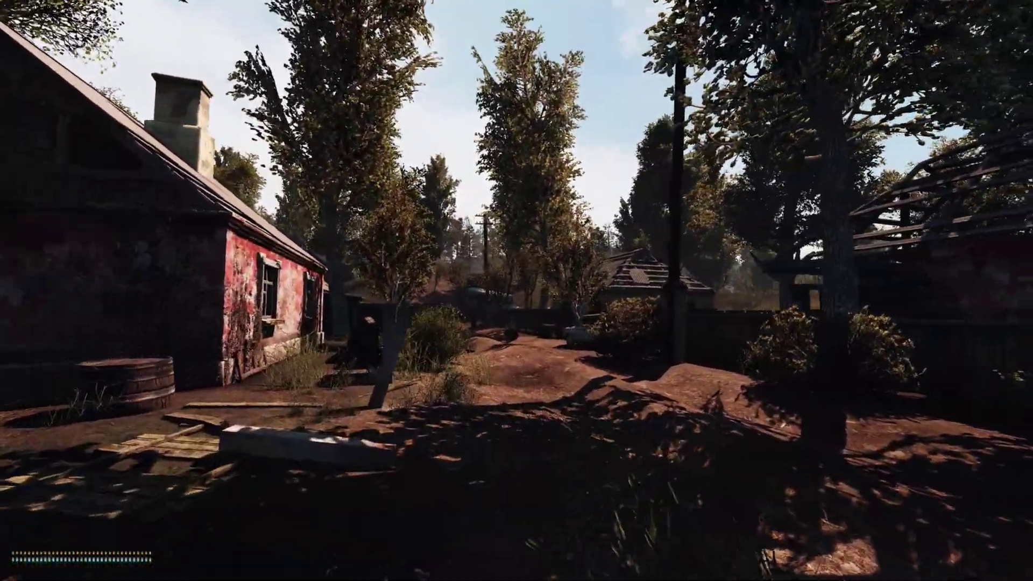
Open the developer console and set the sun brightness variable r2_sun_lumscale to 2.5
{"action": "key", "text": "grave"}
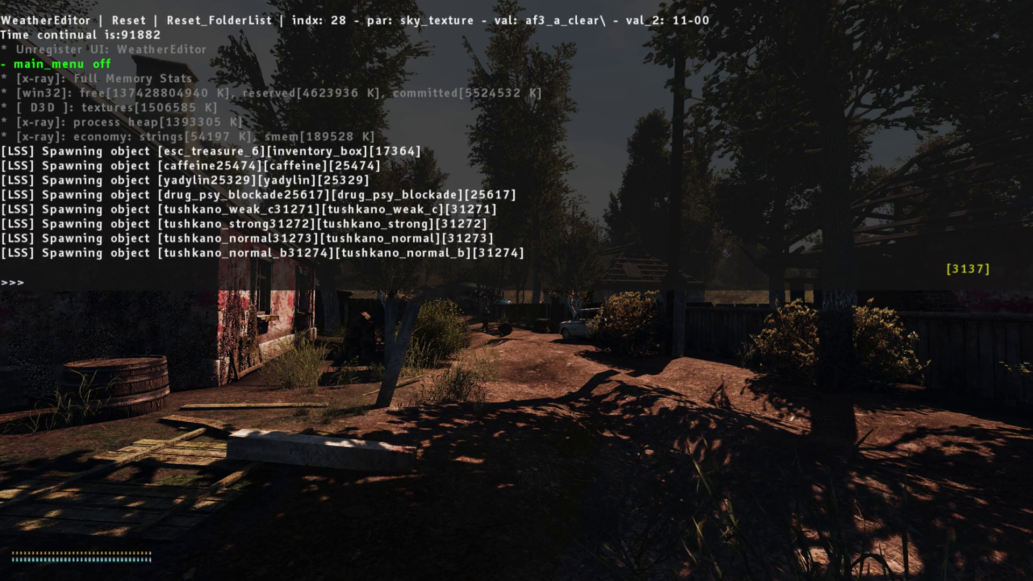
{"action": "type", "text": "sun"}
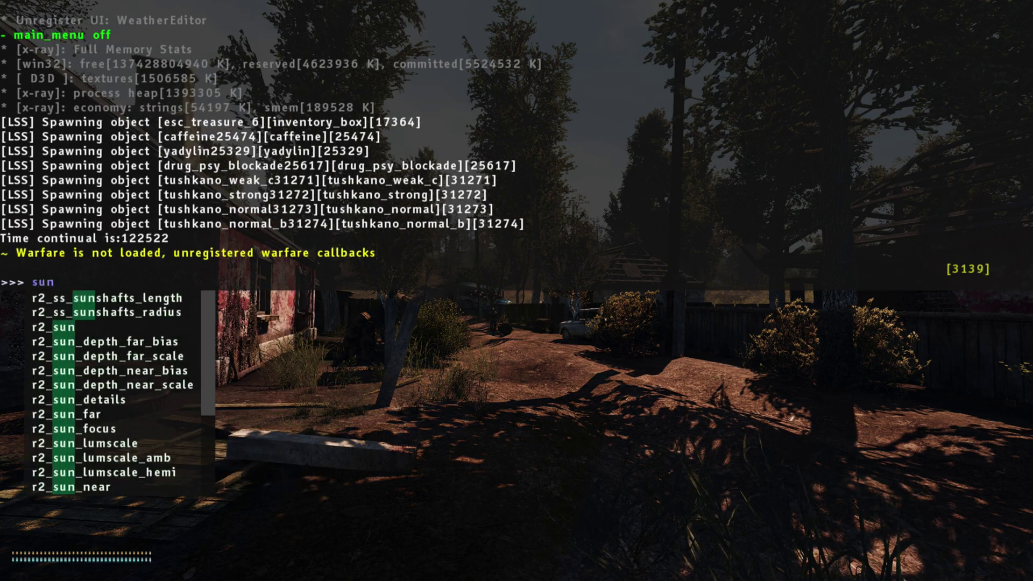
{"action": "key", "text": "Down"}
{"action": "key", "text": "Down"}
{"action": "key", "text": "Down"}
{"action": "key", "text": "Down"}
{"action": "key", "text": "Down"}
{"action": "key", "text": "Down"}
{"action": "key", "text": "Down"}
{"action": "key", "text": "Down"}
{"action": "key", "text": "Down"}
{"action": "key", "text": "Down"}
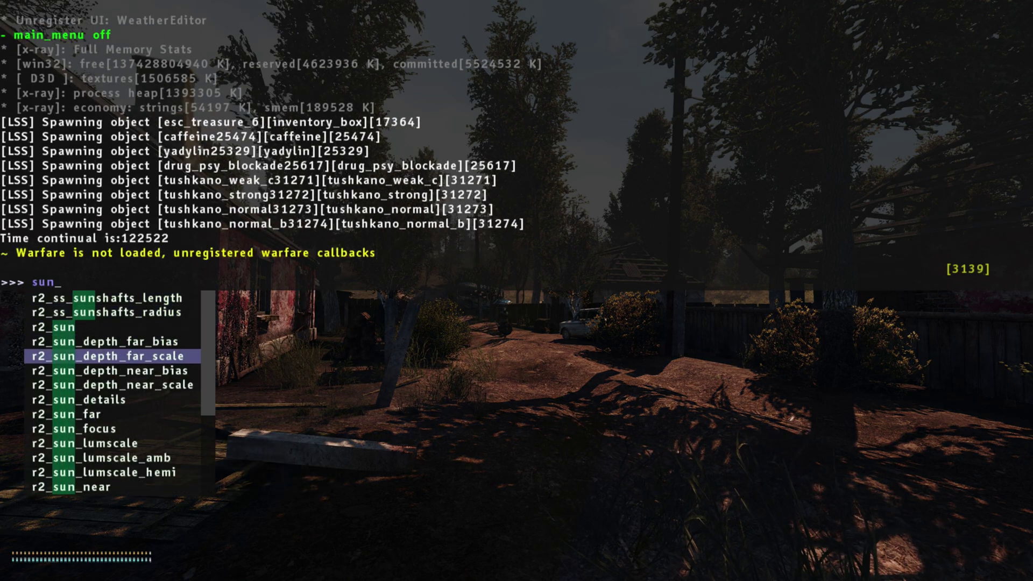
{"action": "key", "text": "Down"}
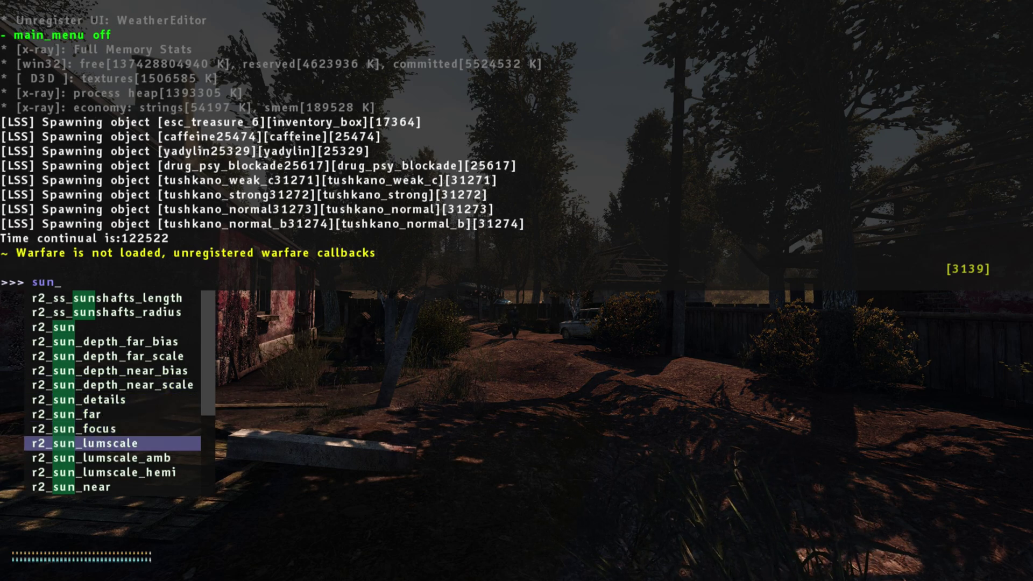
{"action": "key", "text": "Tab"}
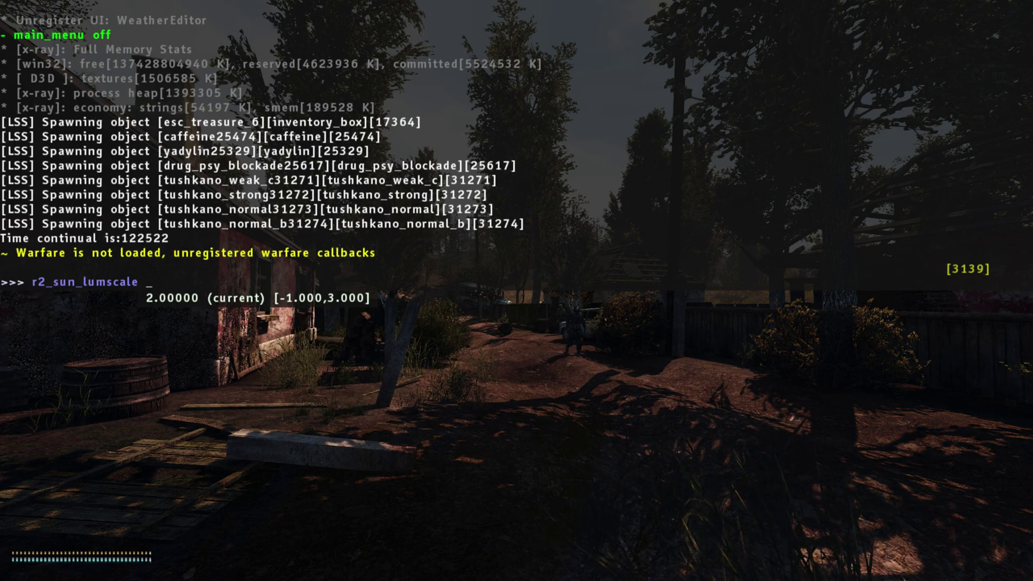
{"action": "type", "text": "2"}
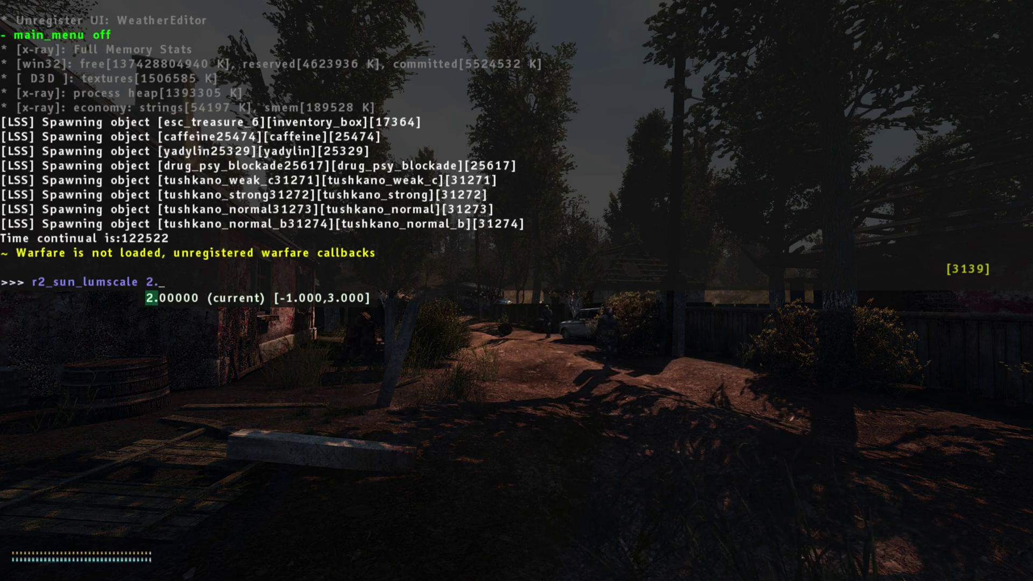
{"action": "type", "text": ".5"}
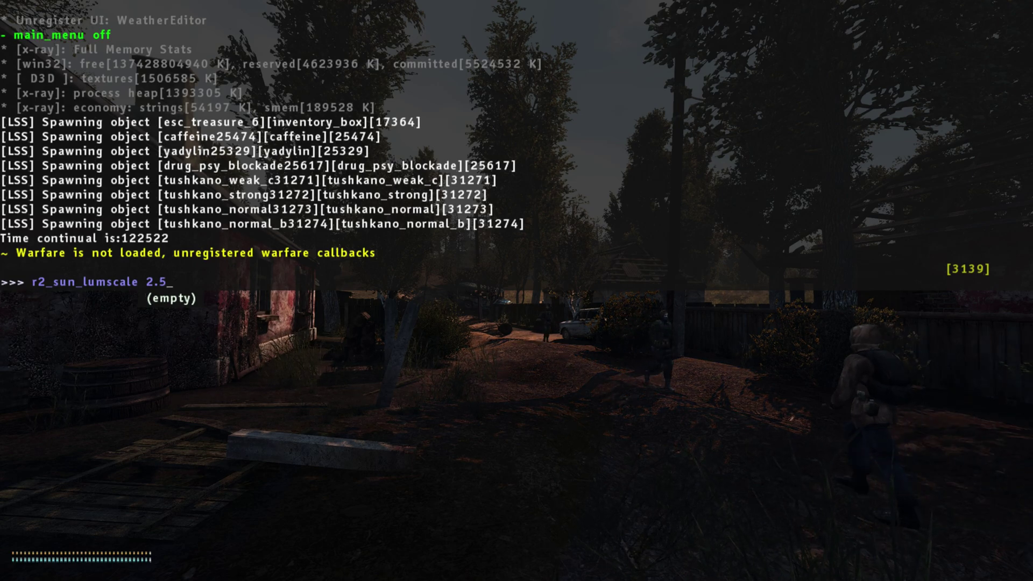
{"action": "key", "text": "Return"}
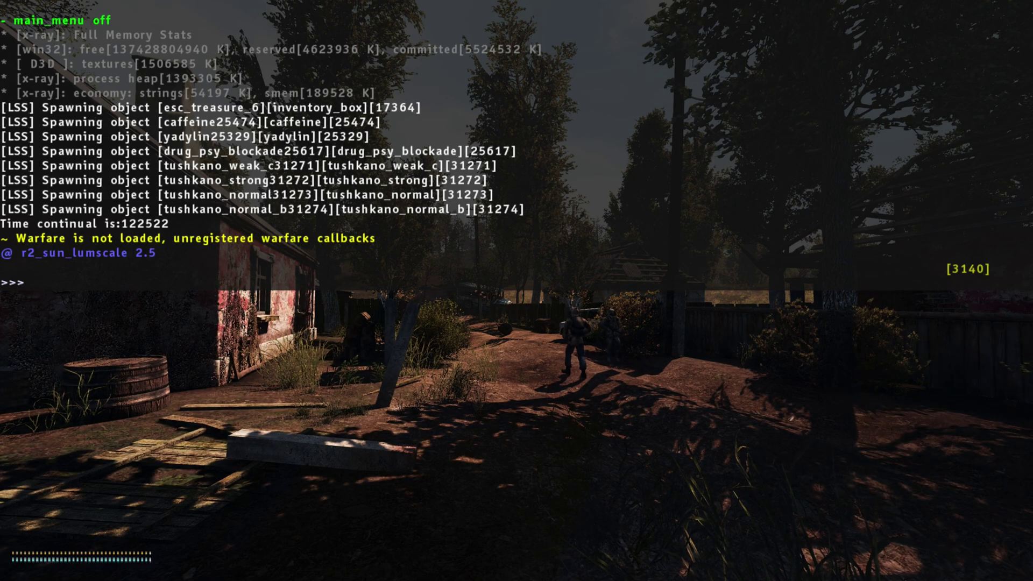
Set the ambient sunlight variable r2_sun_lumscale_amb to 0.7 in the console
{"action": "type", "text": "sun"}
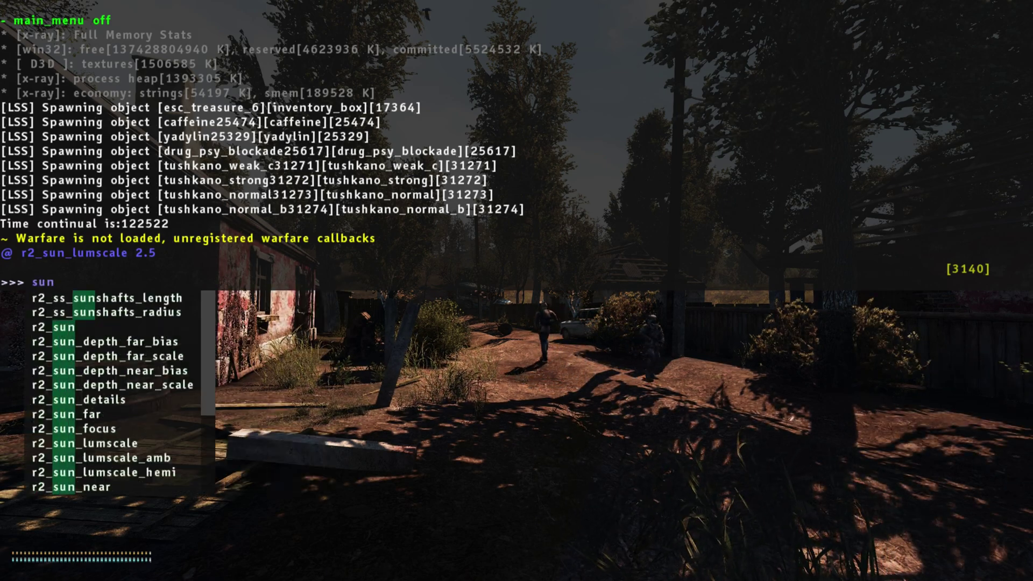
{"action": "key", "text": "Down"}
{"action": "key", "text": "Down"}
{"action": "key", "text": "Down"}
{"action": "key", "text": "Down"}
{"action": "key", "text": "Down"}
{"action": "key", "text": "Down"}
{"action": "key", "text": "Down"}
{"action": "key", "text": "Down"}
{"action": "key", "text": "Down"}
{"action": "key", "text": "Down"}
{"action": "key", "text": "Down"}
{"action": "key", "text": "Down"}
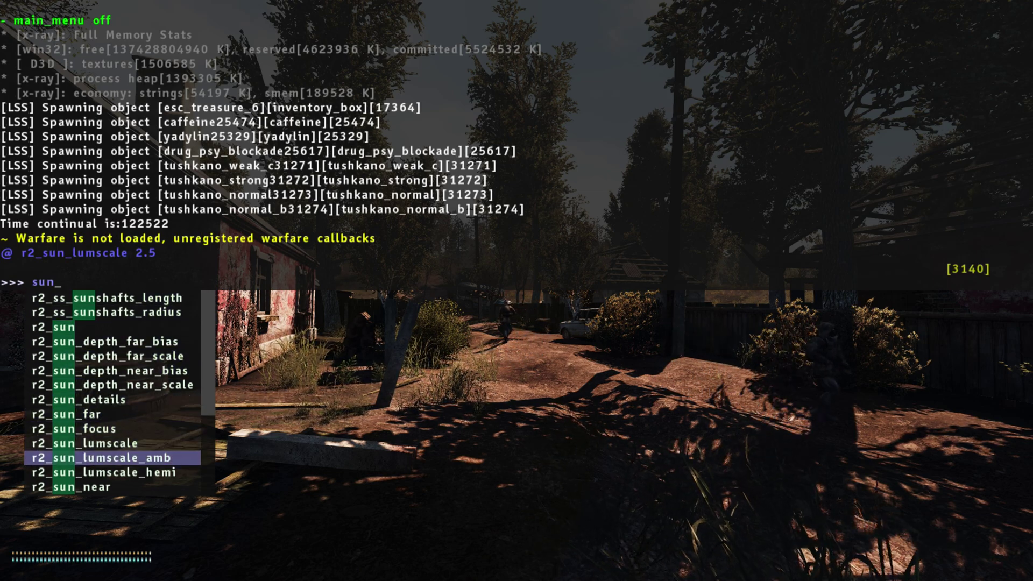
{"action": "key", "text": "Return"}
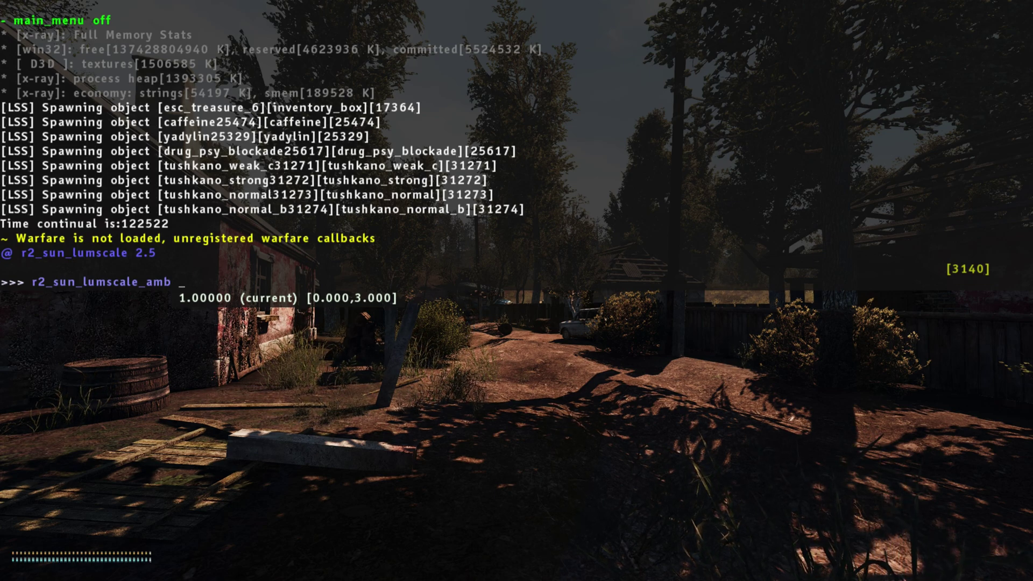
{"action": "type", "text": "0.7"}
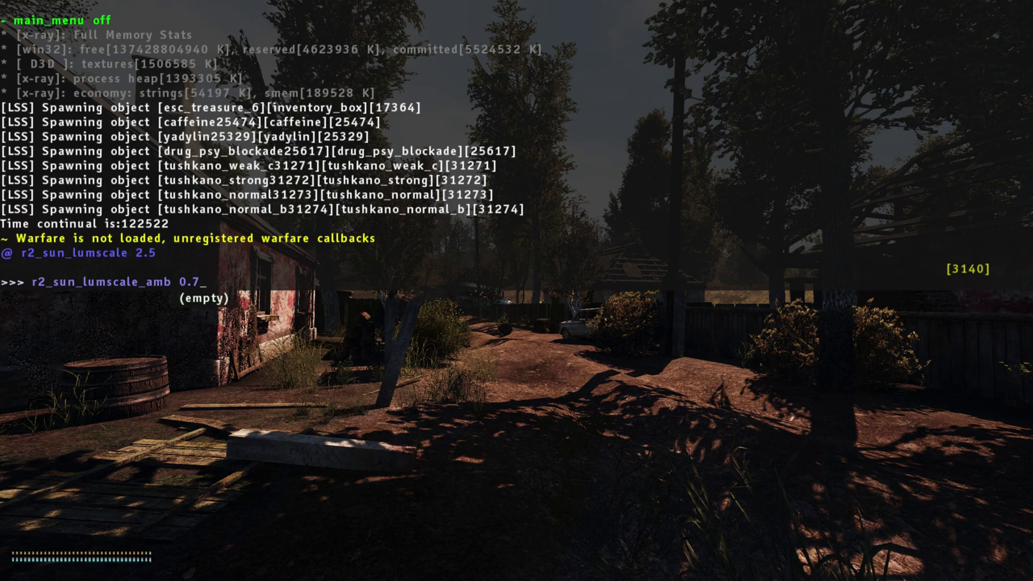
{"action": "key", "text": "Return"}
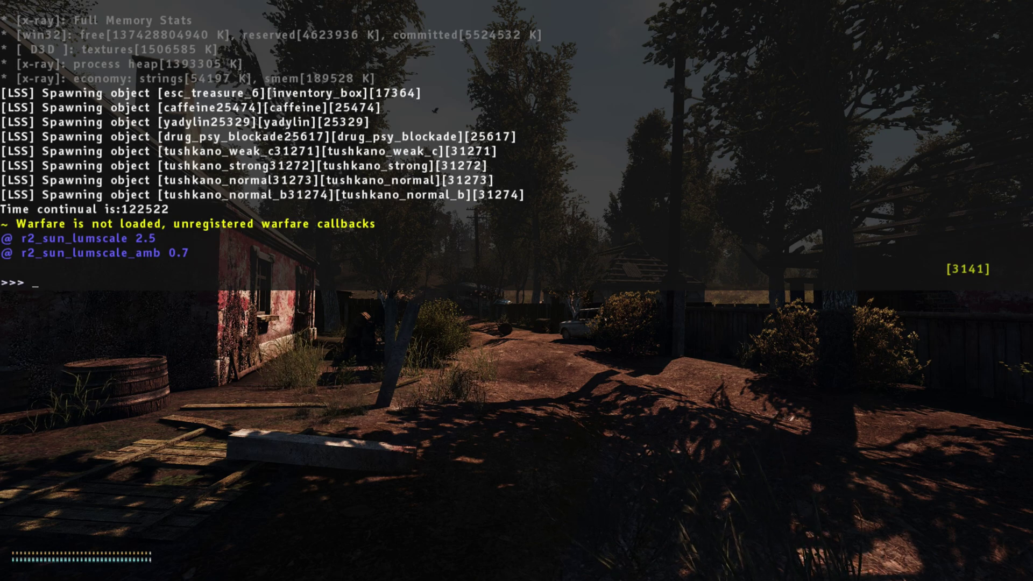
Set the hemisphere lighting variable r2_sun_lumscale_hemi to 1.1 in the console
{"action": "type", "text": "sun"}
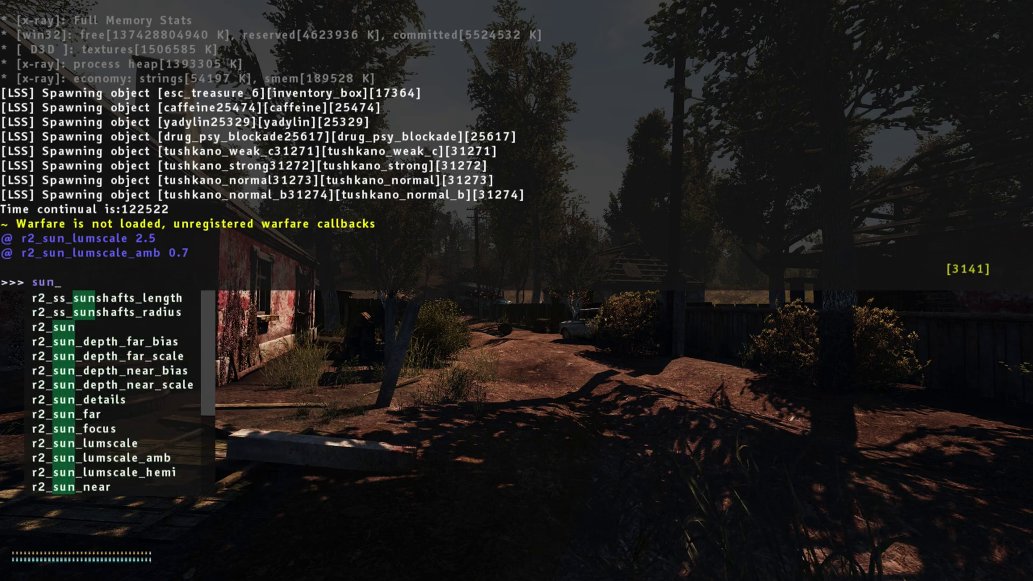
{"action": "key", "text": "Down"}
{"action": "key", "text": "Down"}
{"action": "key", "text": "Down"}
{"action": "key", "text": "Down"}
{"action": "key", "text": "Down"}
{"action": "key", "text": "Down"}
{"action": "key", "text": "Down"}
{"action": "key", "text": "Down"}
{"action": "key", "text": "Down"}
{"action": "key", "text": "Down"}
{"action": "key", "text": "Down"}
{"action": "key", "text": "Down"}
{"action": "key", "text": "Down"}
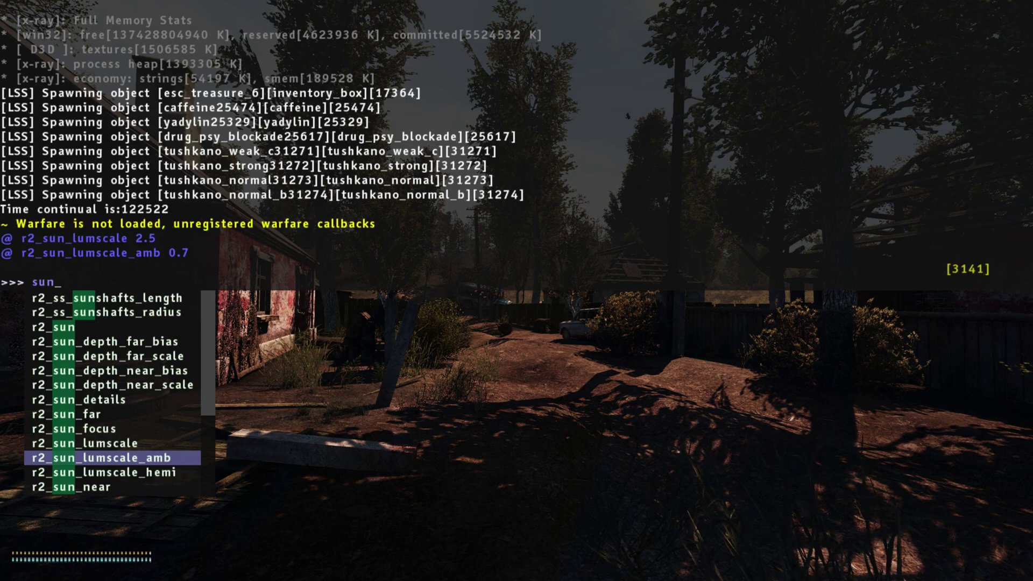
{"action": "key", "text": "Return"}
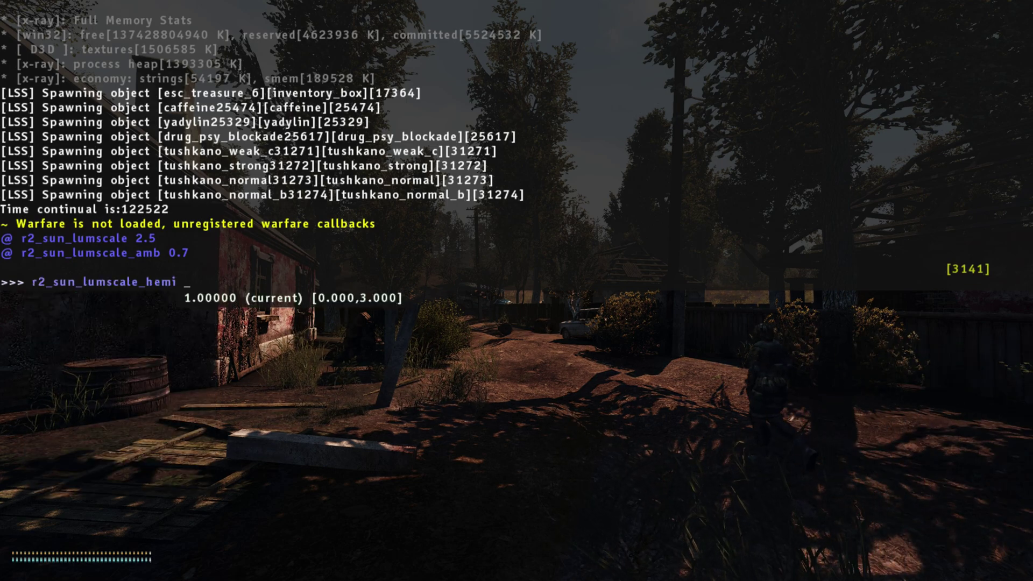
{"action": "type", "text": "1.1"}
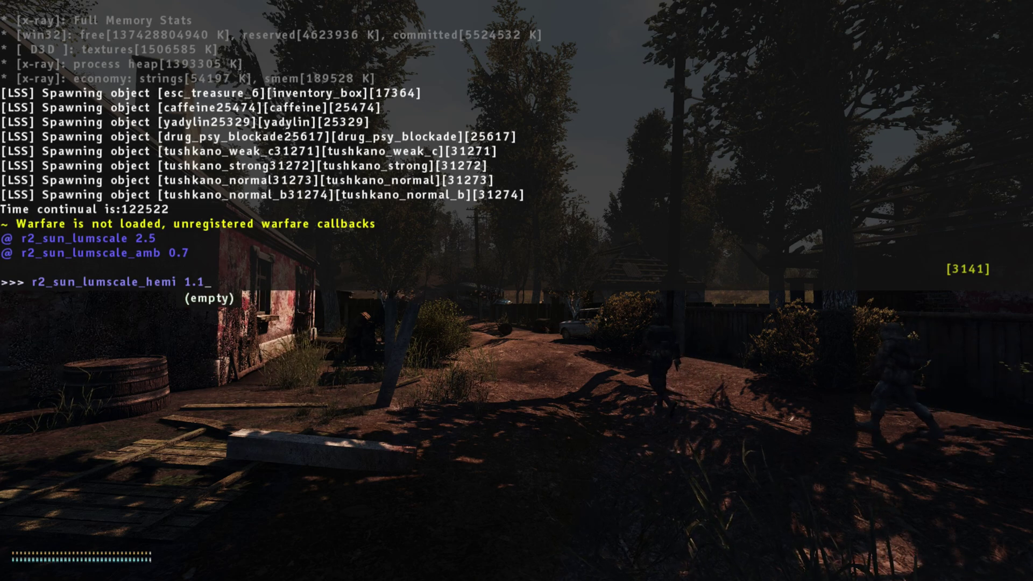
{"action": "key", "text": "Return"}
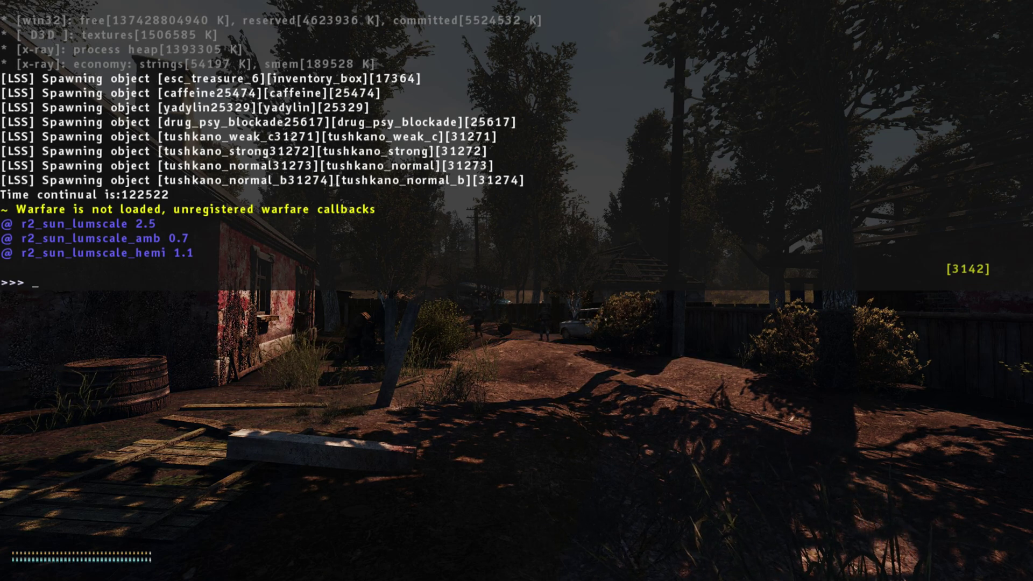
Find the gloss variables in the console and set r2_gloss_factor to 0.001
{"action": "type", "text": "gloss"}
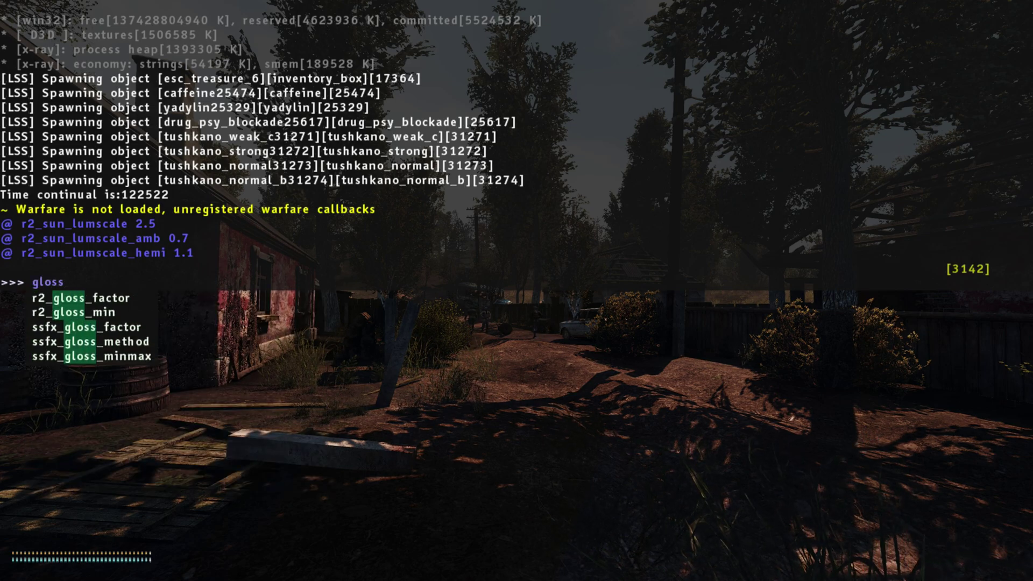
{"action": "key", "text": "Down"}
{"action": "key", "text": "Return"}
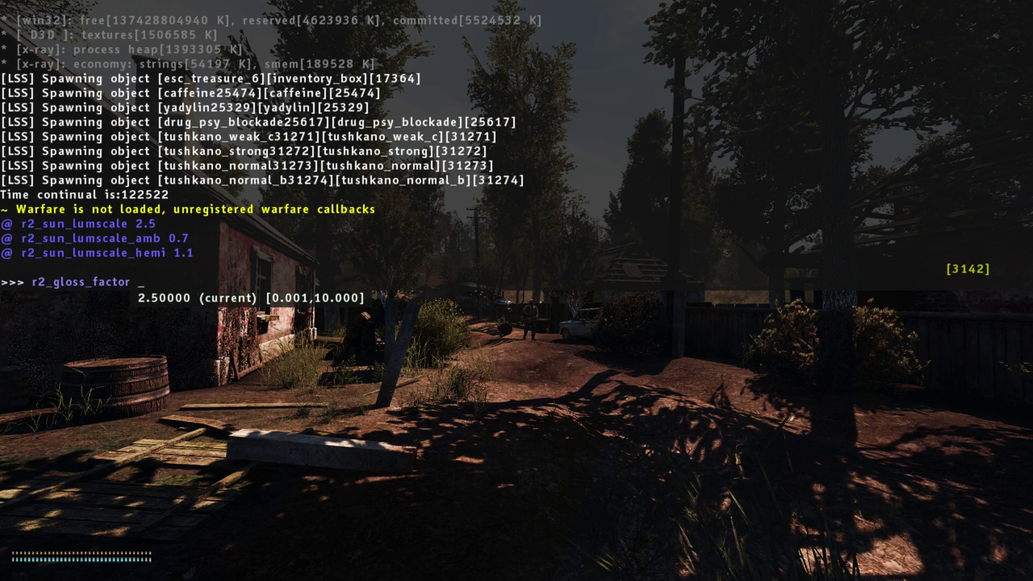
{"action": "type", "text": "0.0"}
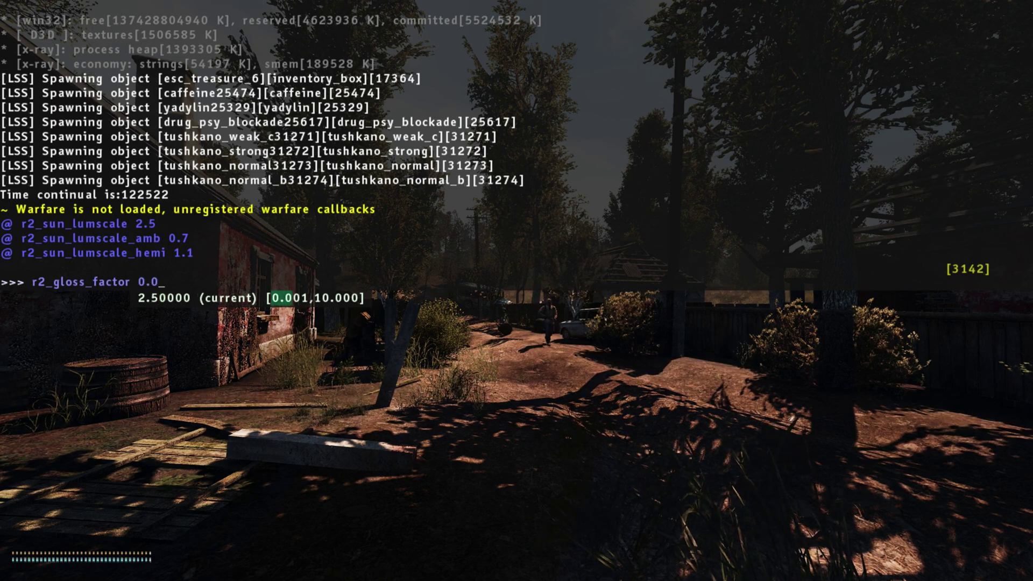
{"action": "type", "text": "0"}
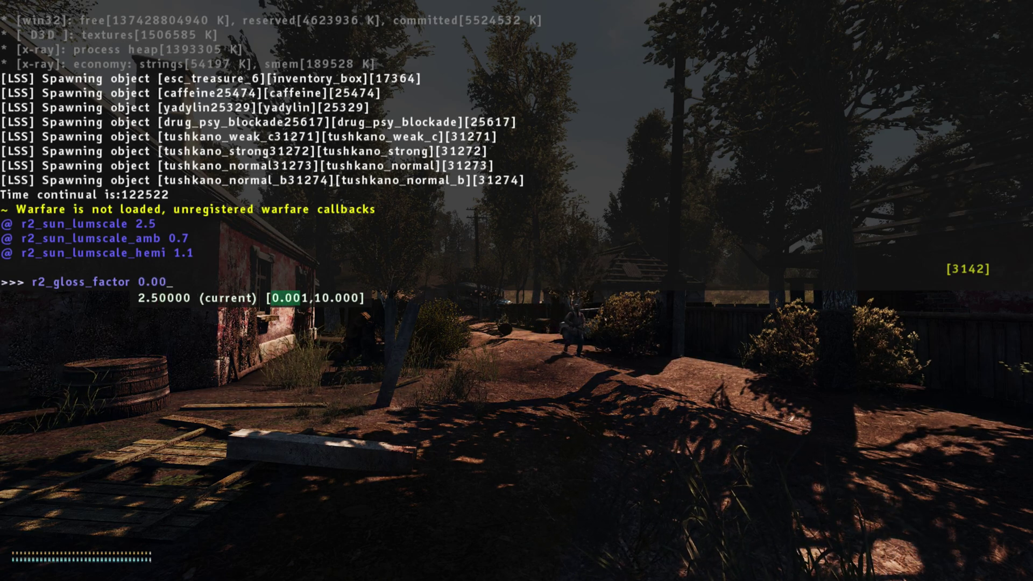
{"action": "type", "text": "1"}
{"action": "key", "text": "Return"}
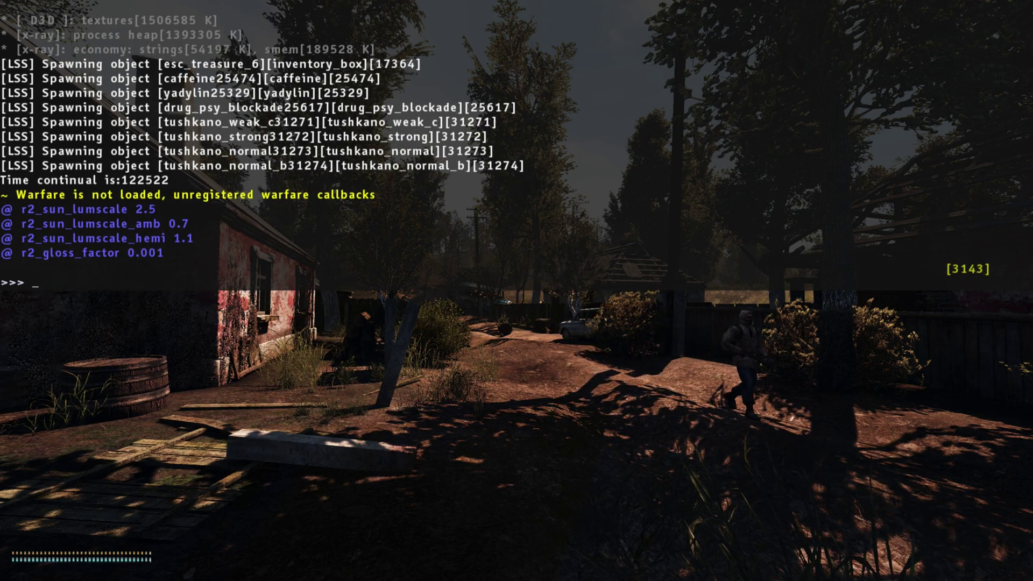
Set the minimum gloss variable r2_gloss_min to 0.7 in the console
{"action": "type", "text": "gloss"}
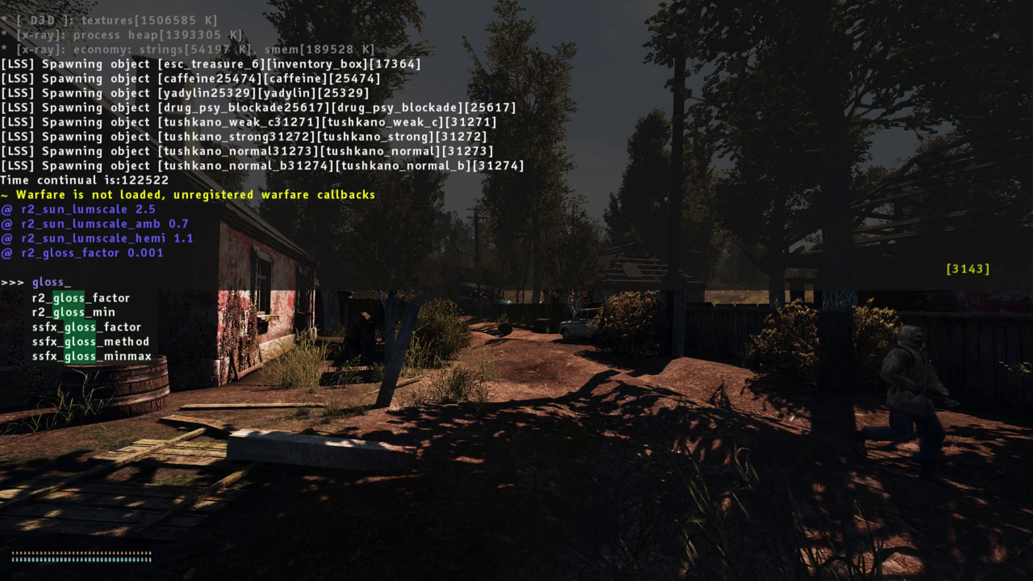
{"action": "key", "text": "Down"}
{"action": "key", "text": "Down"}
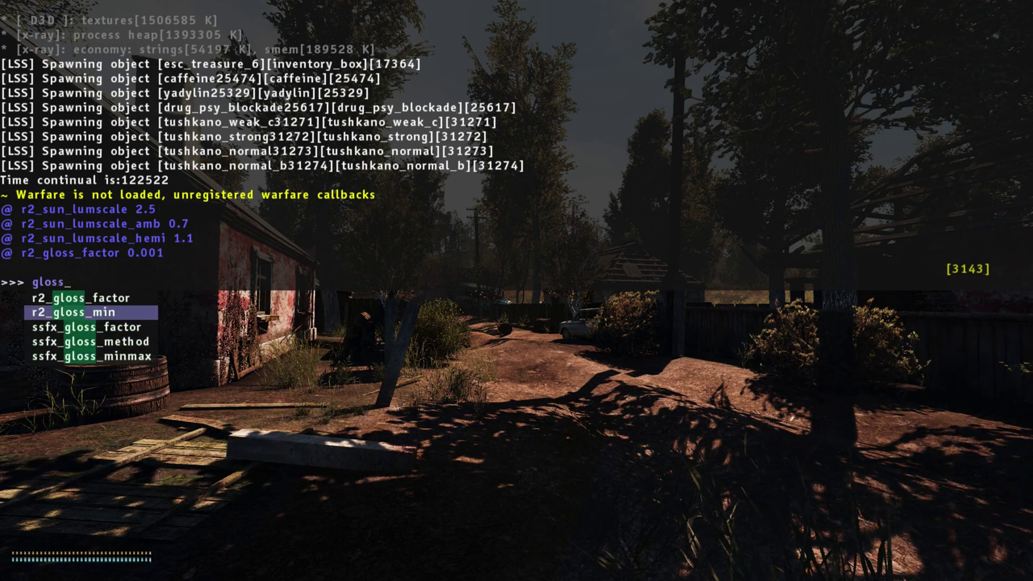
{"action": "key", "text": "Tab"}
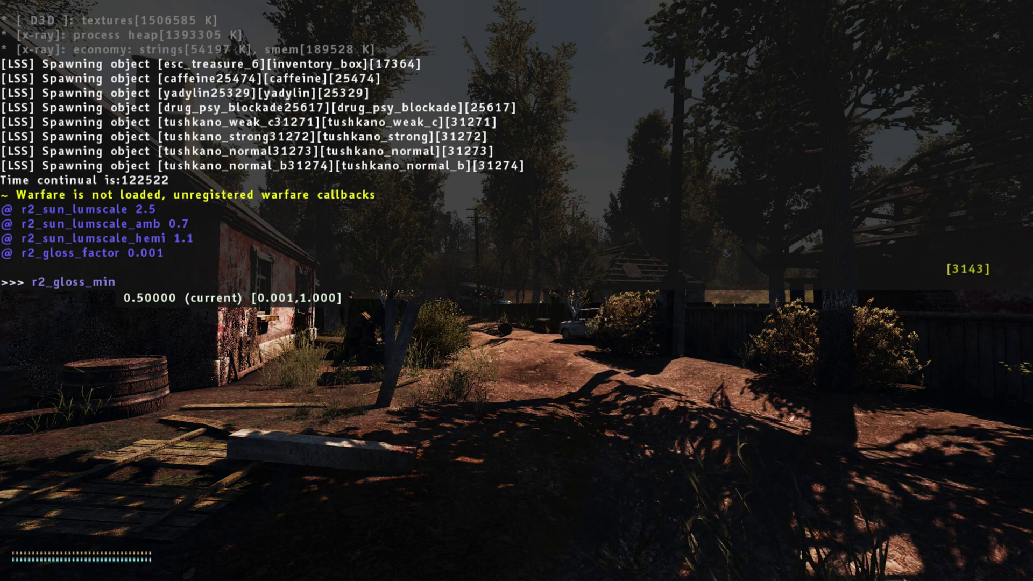
{"action": "type", "text": "0.7"}
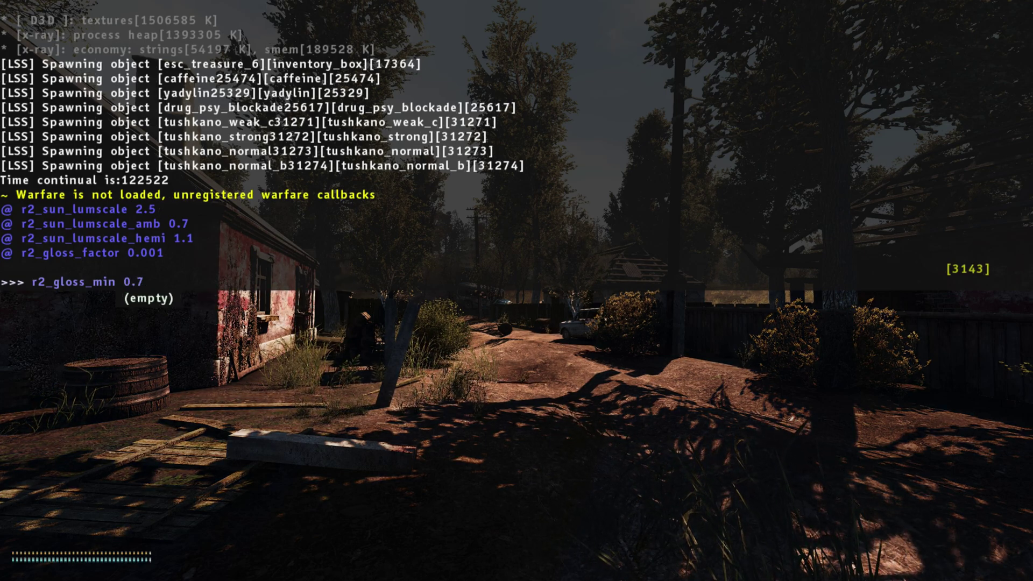
{"action": "key", "text": "Return"}
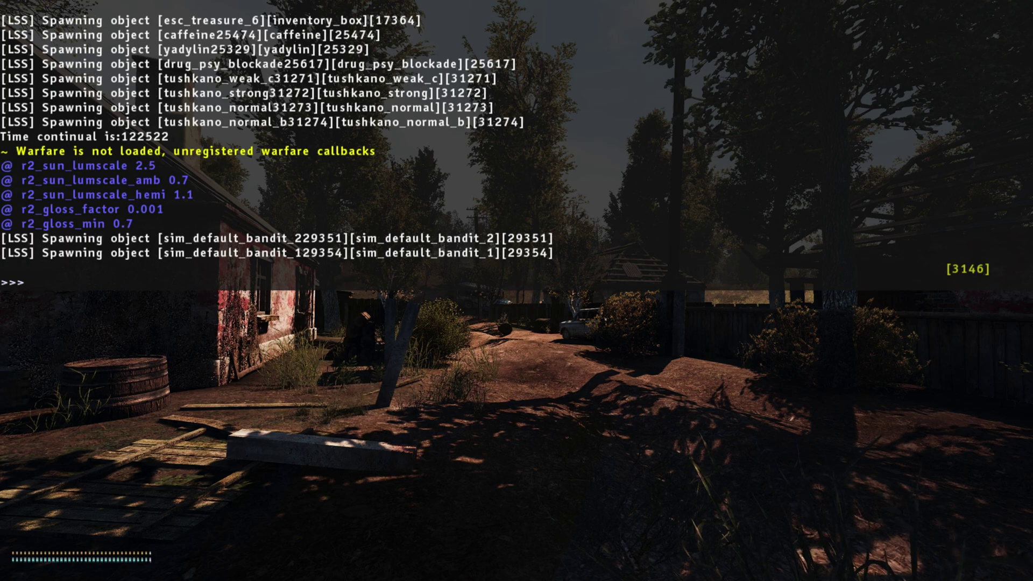
Find the tonemap variables in the console and set r2_tonemap_amount to 0.4
{"action": "type", "text": "tone"}
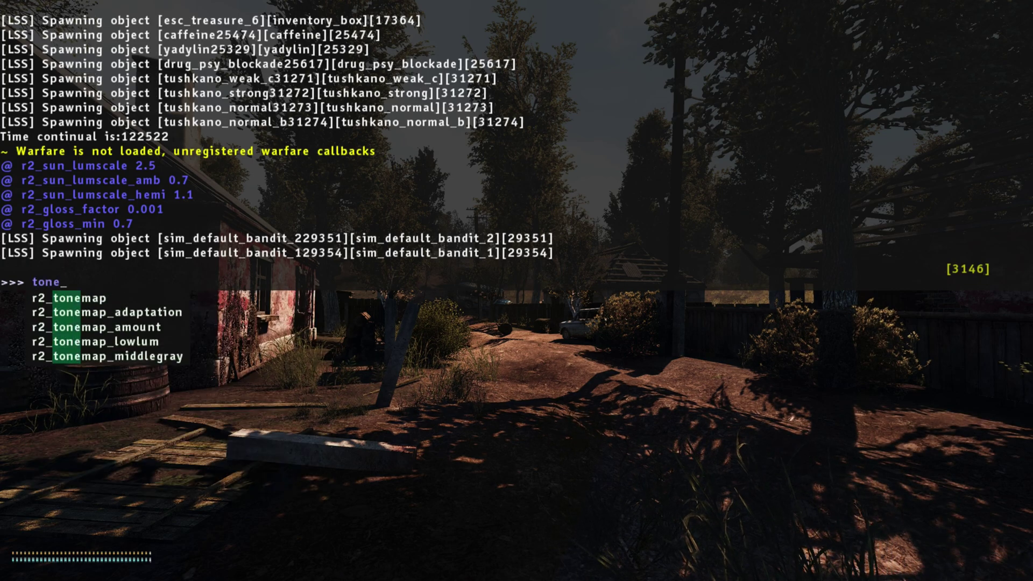
{"action": "key", "text": "Down"}
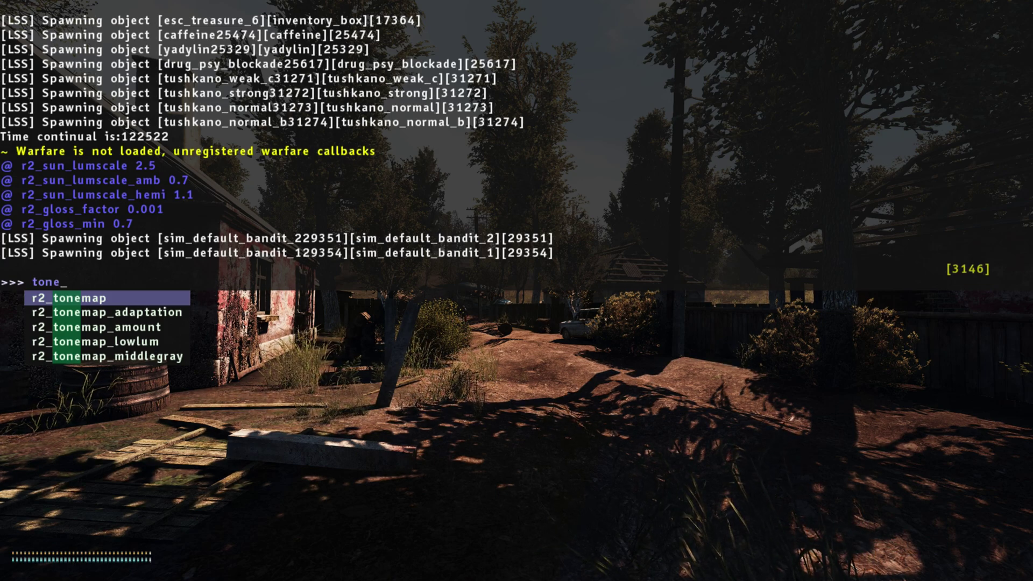
{"action": "key", "text": "Down"}
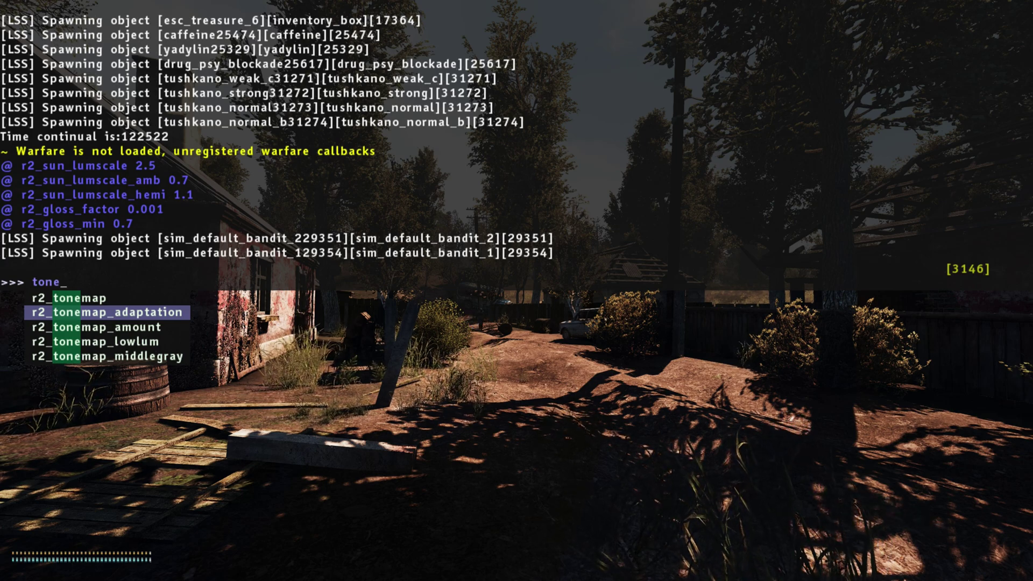
{"action": "key", "text": "Down"}
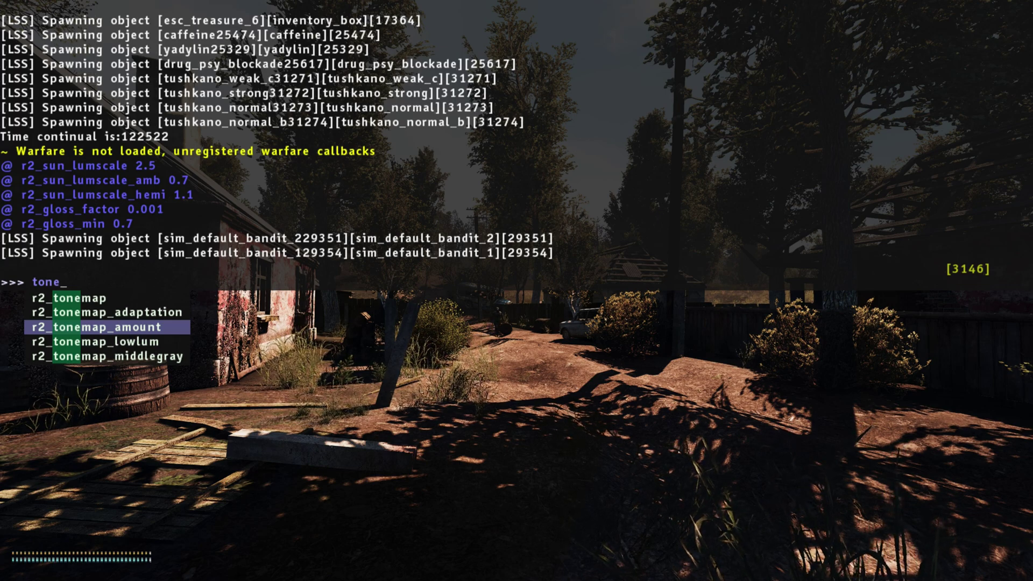
{"action": "key", "text": "Return"}
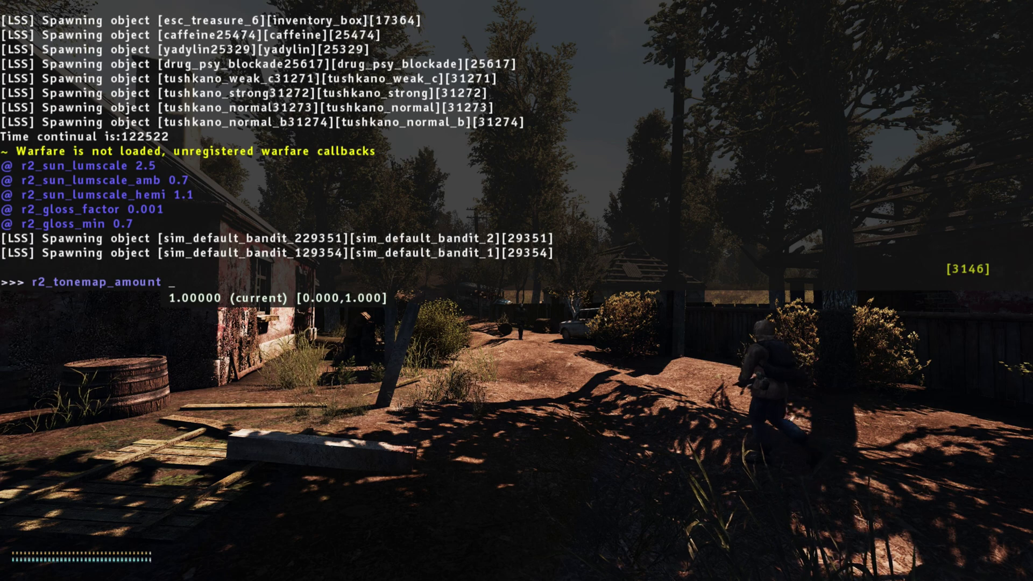
{"action": "type", "text": "0.4"}
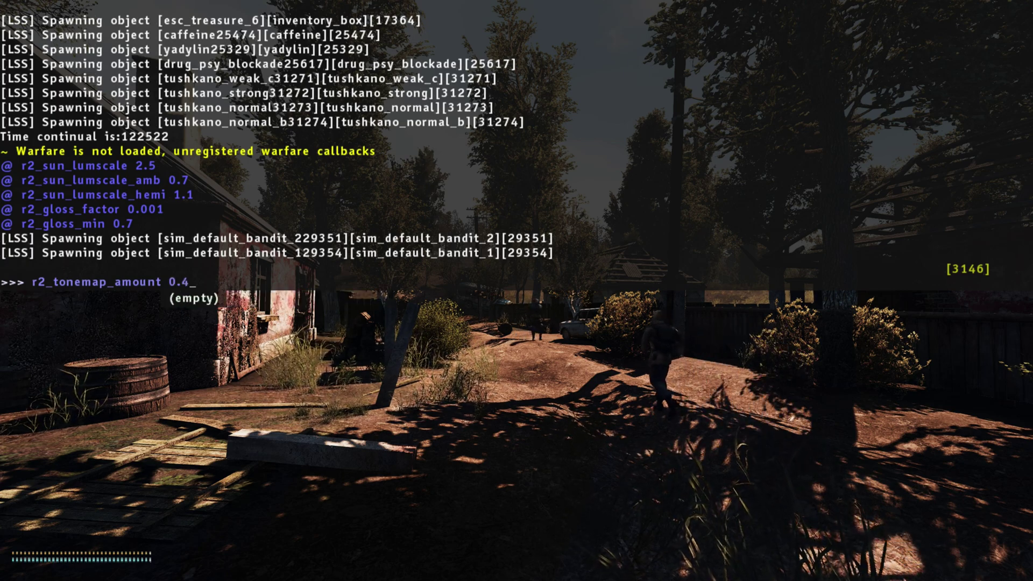
{"action": "key", "text": "Return"}
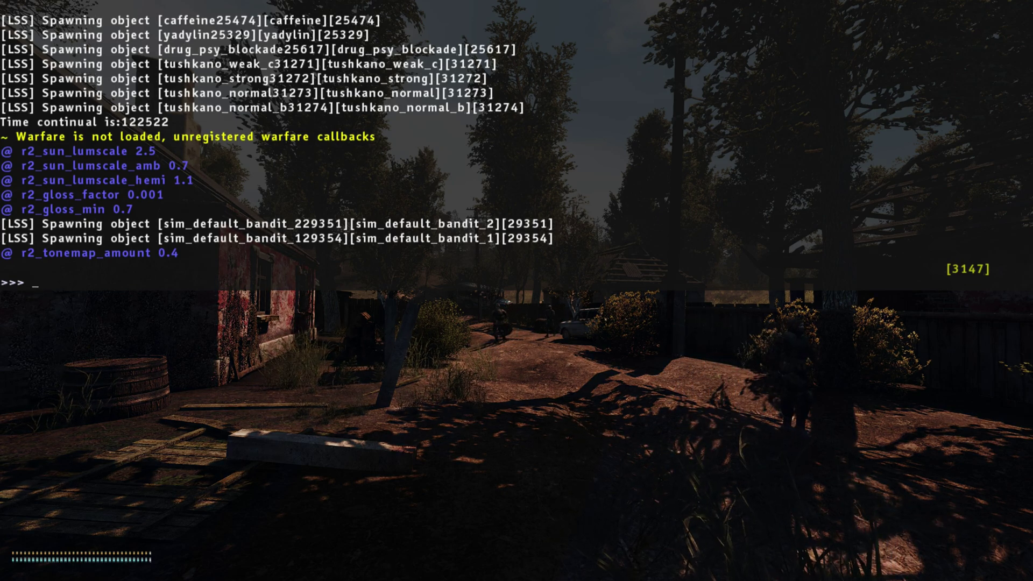
Find the tonemap variables in the console and set the low-luminance variable r2_tonemap_lowlum to 0.02
{"action": "type", "text": "tone"}
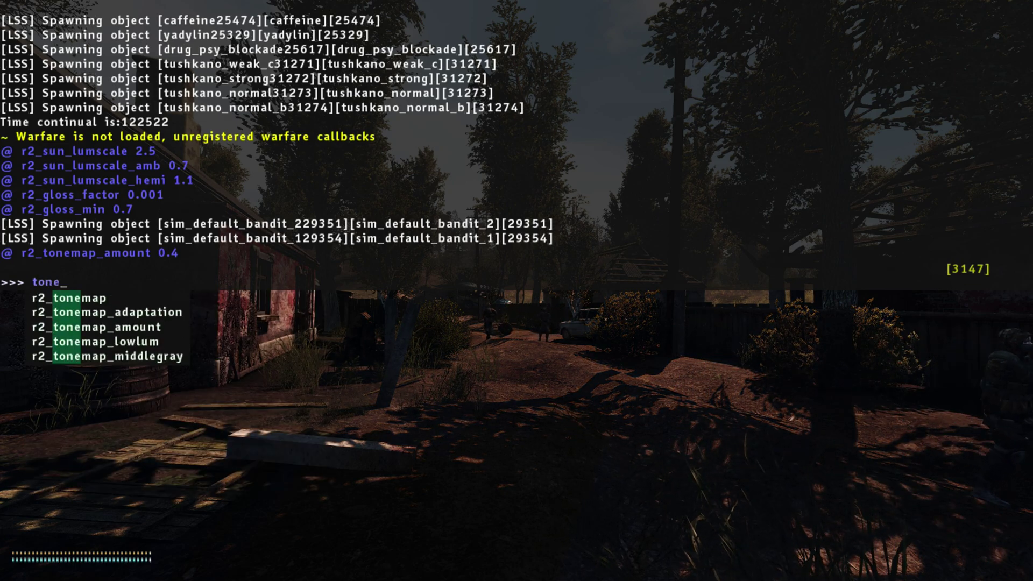
{"action": "key", "text": "Down"}
{"action": "key", "text": "Down"}
{"action": "key", "text": "Down"}
{"action": "key", "text": "Return"}
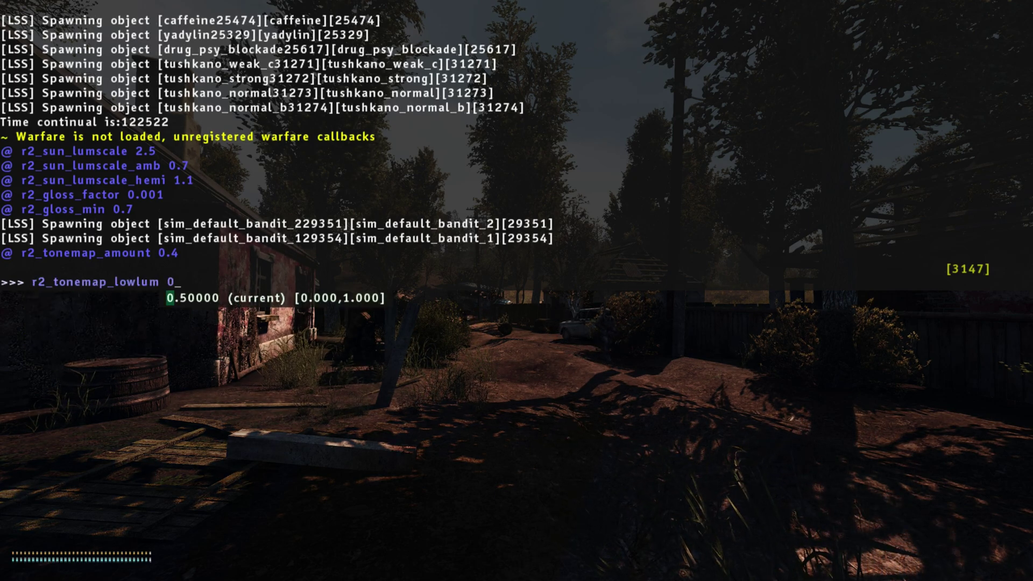
{"action": "type", "text": "0.02"}
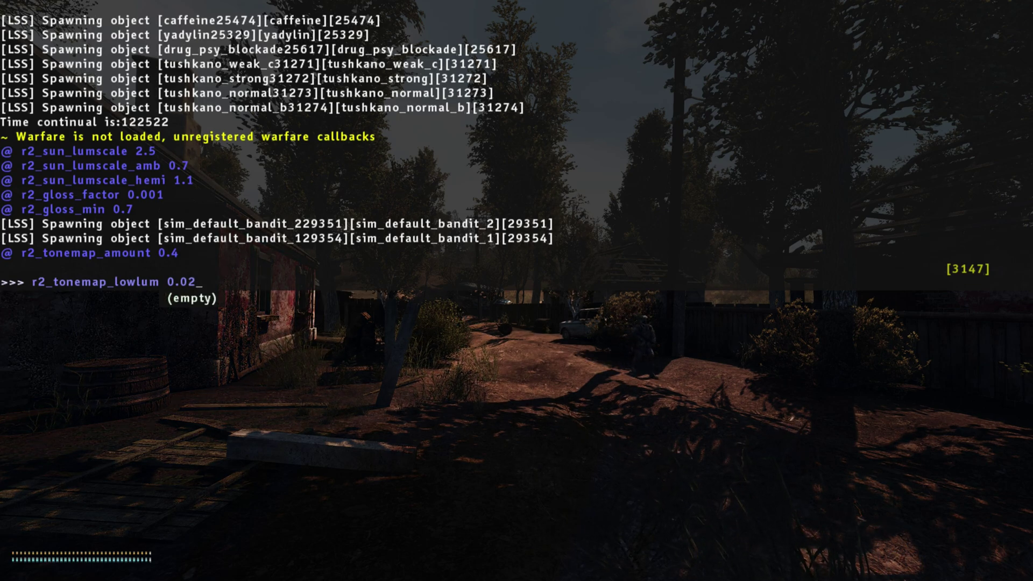
{"action": "key", "text": "Return"}
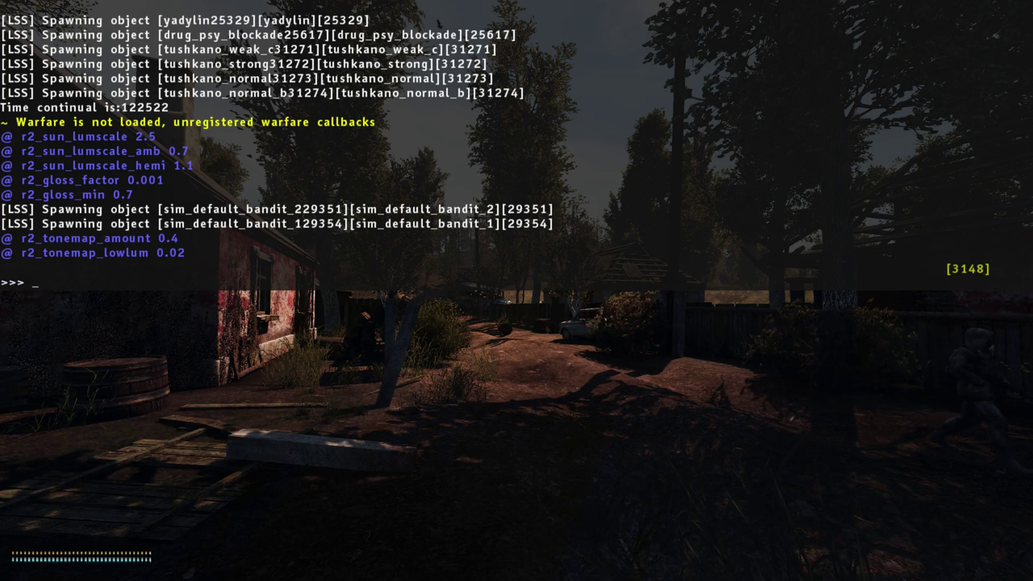
Set the middle-gray variable r2_tonemap_middlegray to 1, close the console and open the game's main menu
{"action": "type", "text": "tone"}
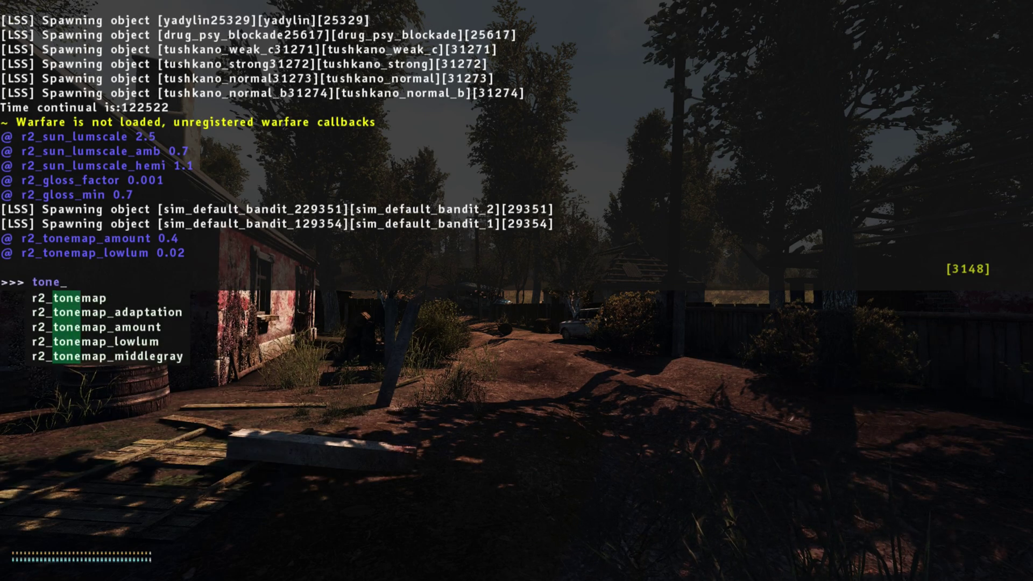
{"action": "key", "text": "Down"}
{"action": "key", "text": "Down"}
{"action": "key", "text": "Down"}
{"action": "key", "text": "Down"}
{"action": "key", "text": "Down"}
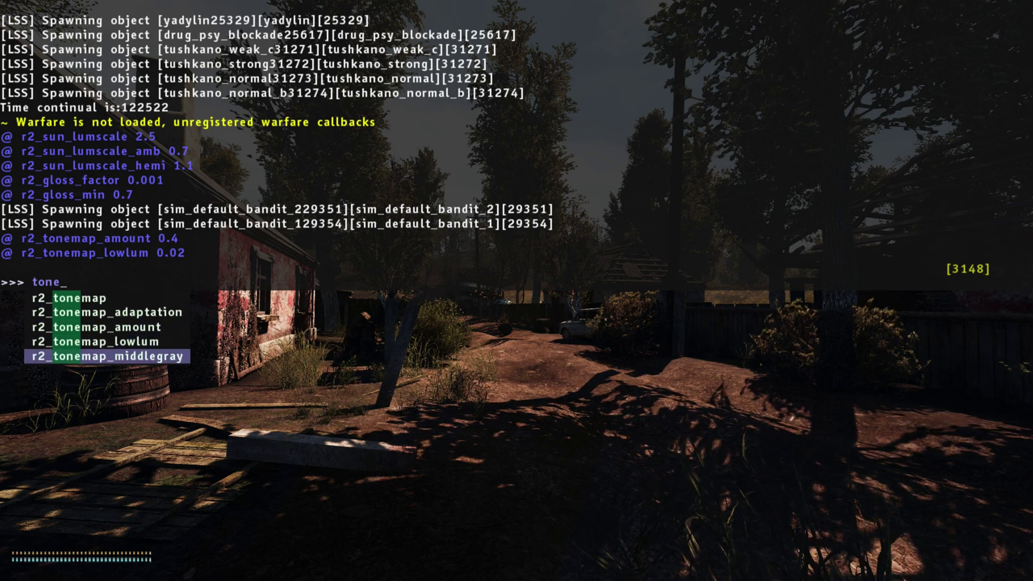
{"action": "key", "text": "Return"}
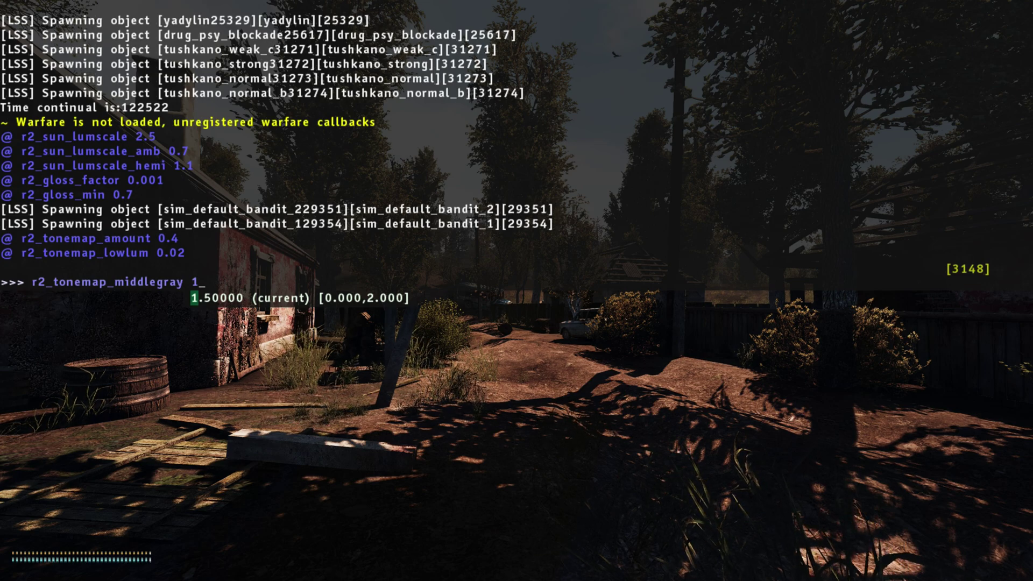
{"action": "key", "text": "Return"}
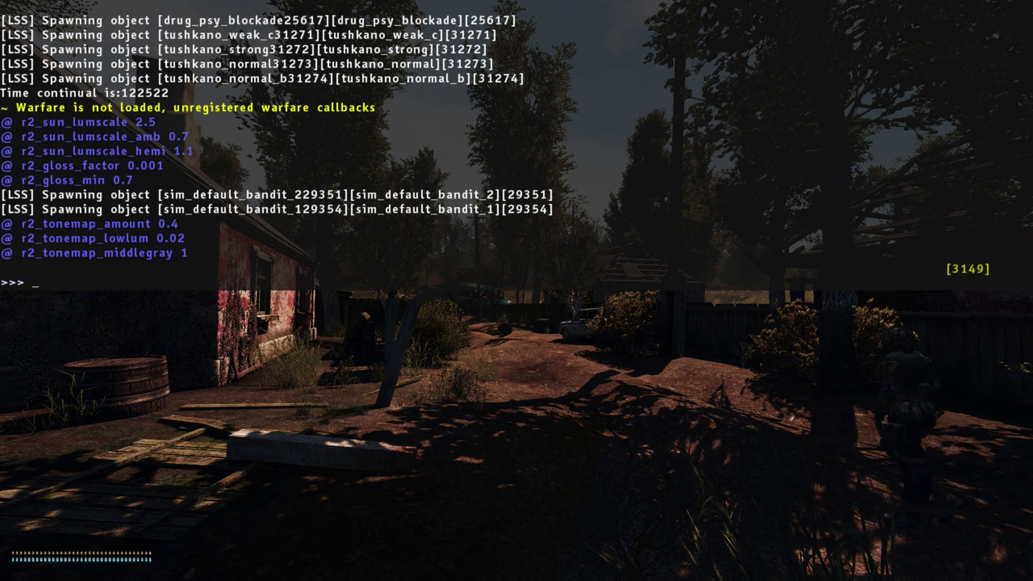
{"action": "key", "text": "grave"}
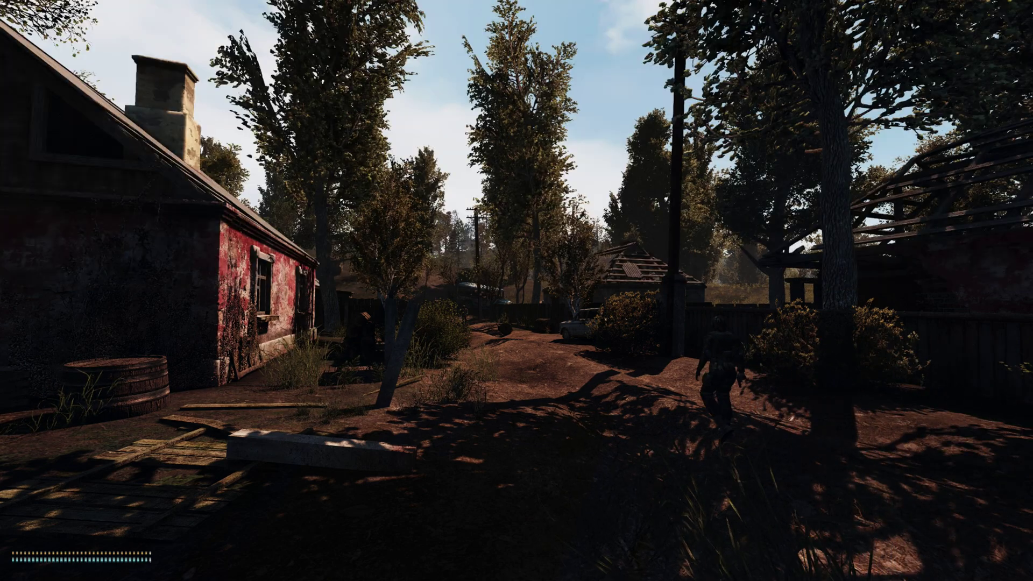
{"action": "key", "text": "Escape"}
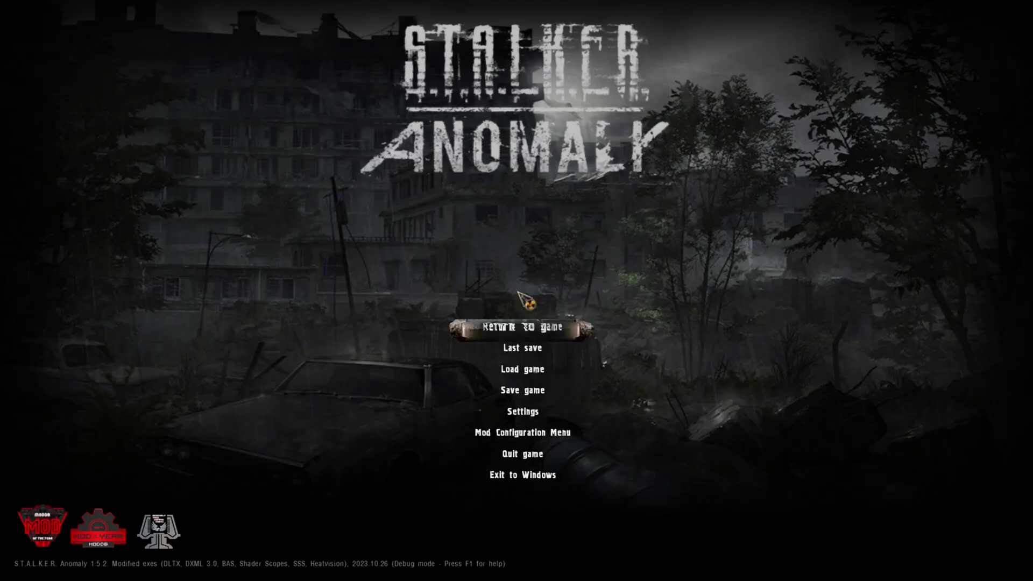